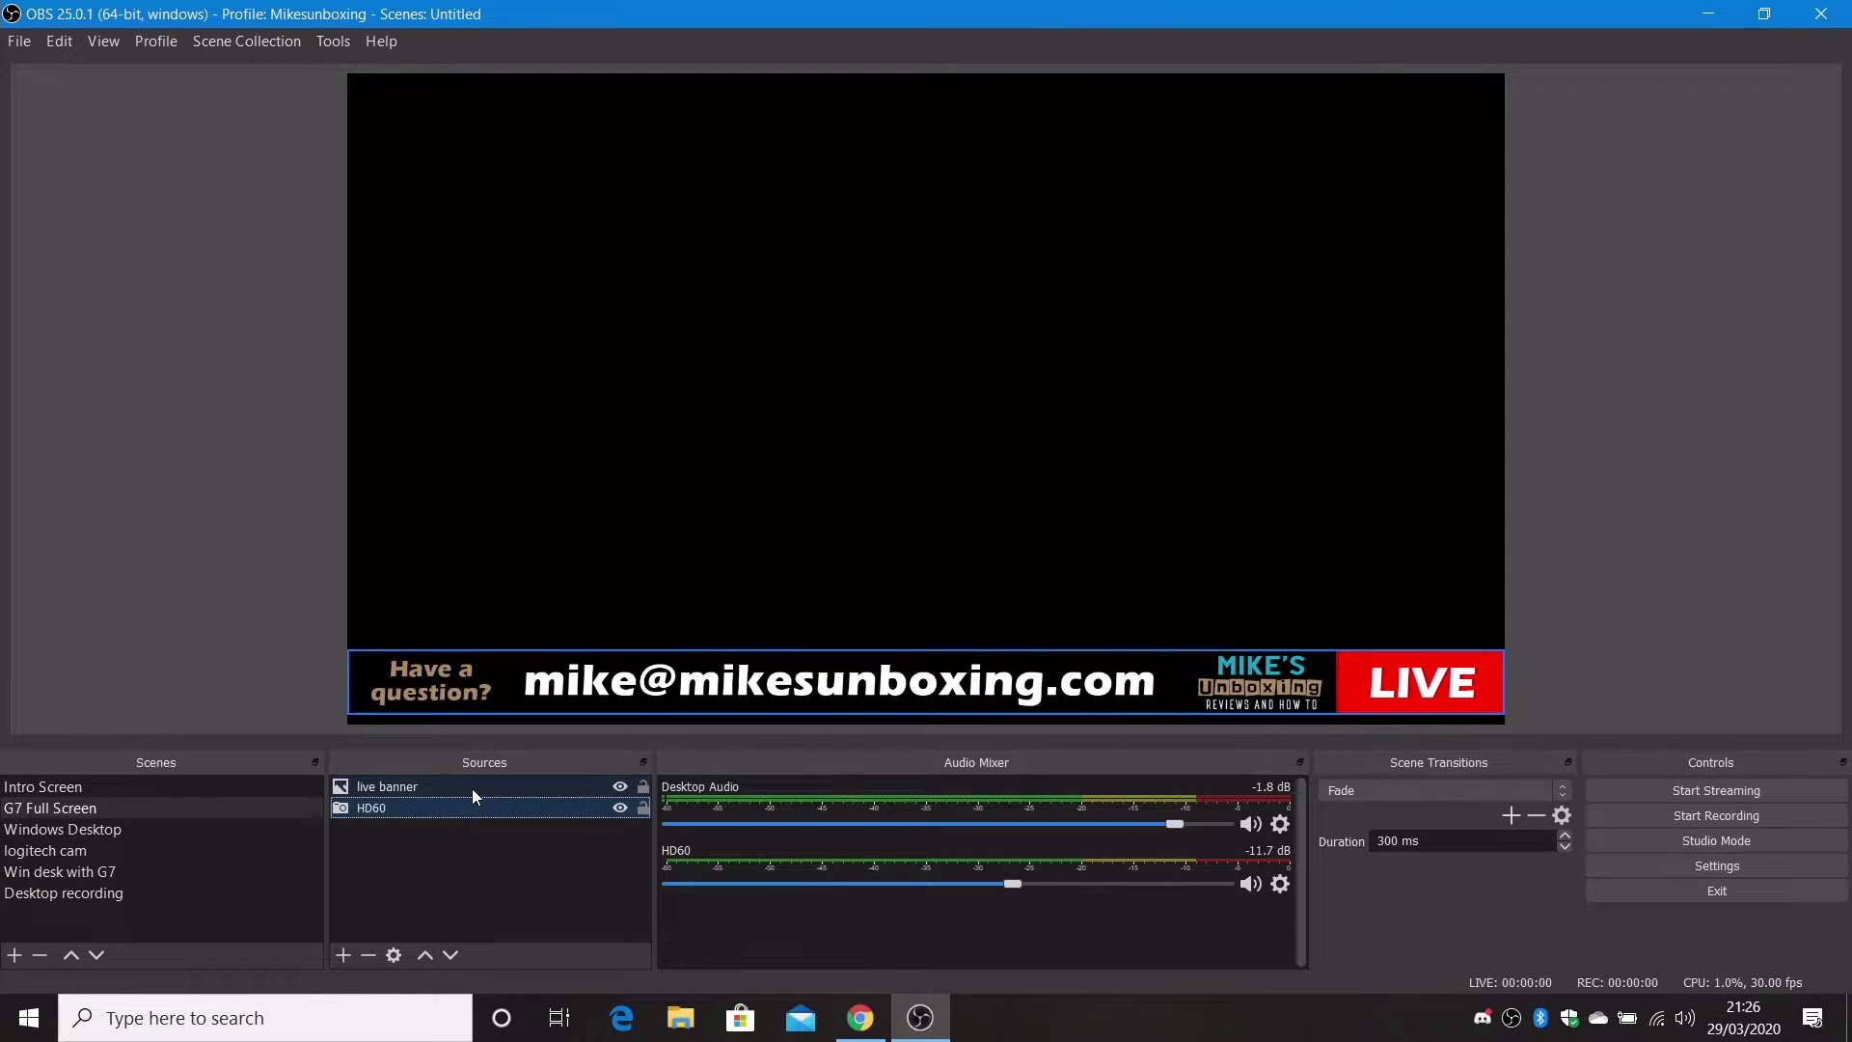
# Switch to the G7 Full Screen scene and select its live banner and HD60 sources.
pyautogui.click(72, 813)
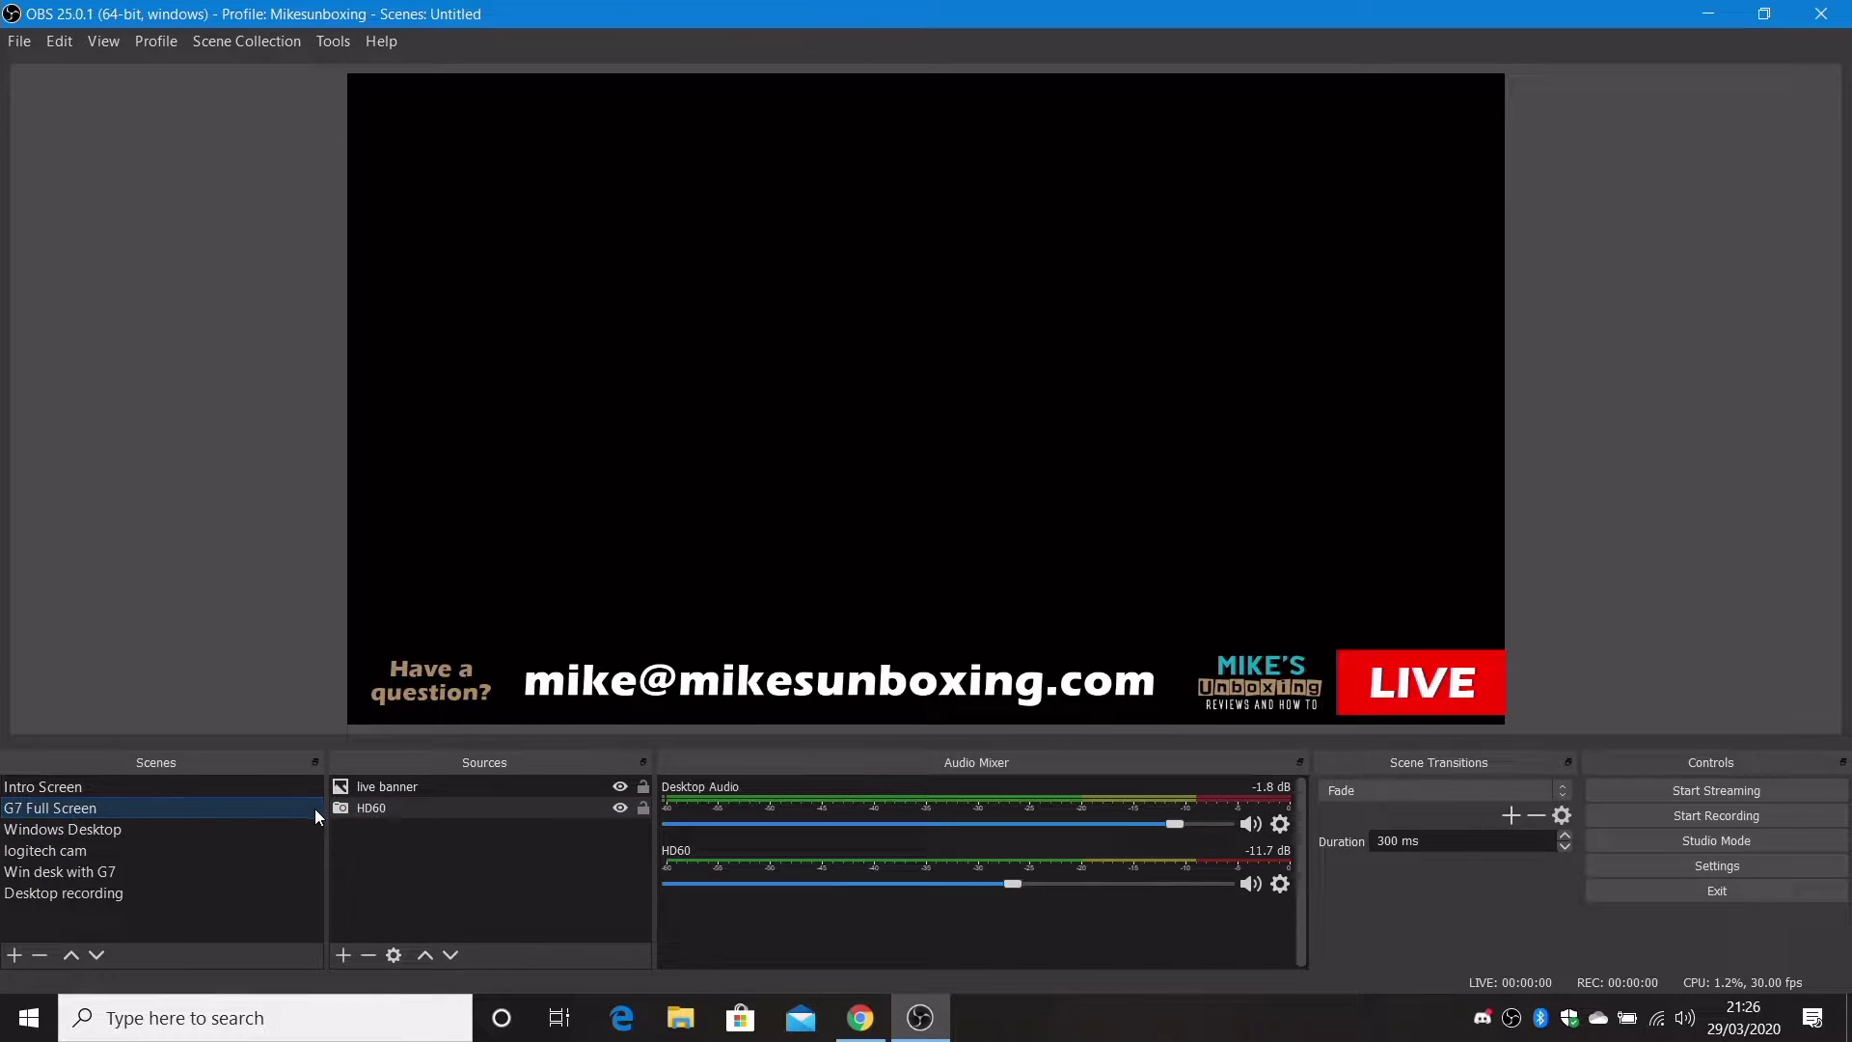
pyautogui.click(382, 788)
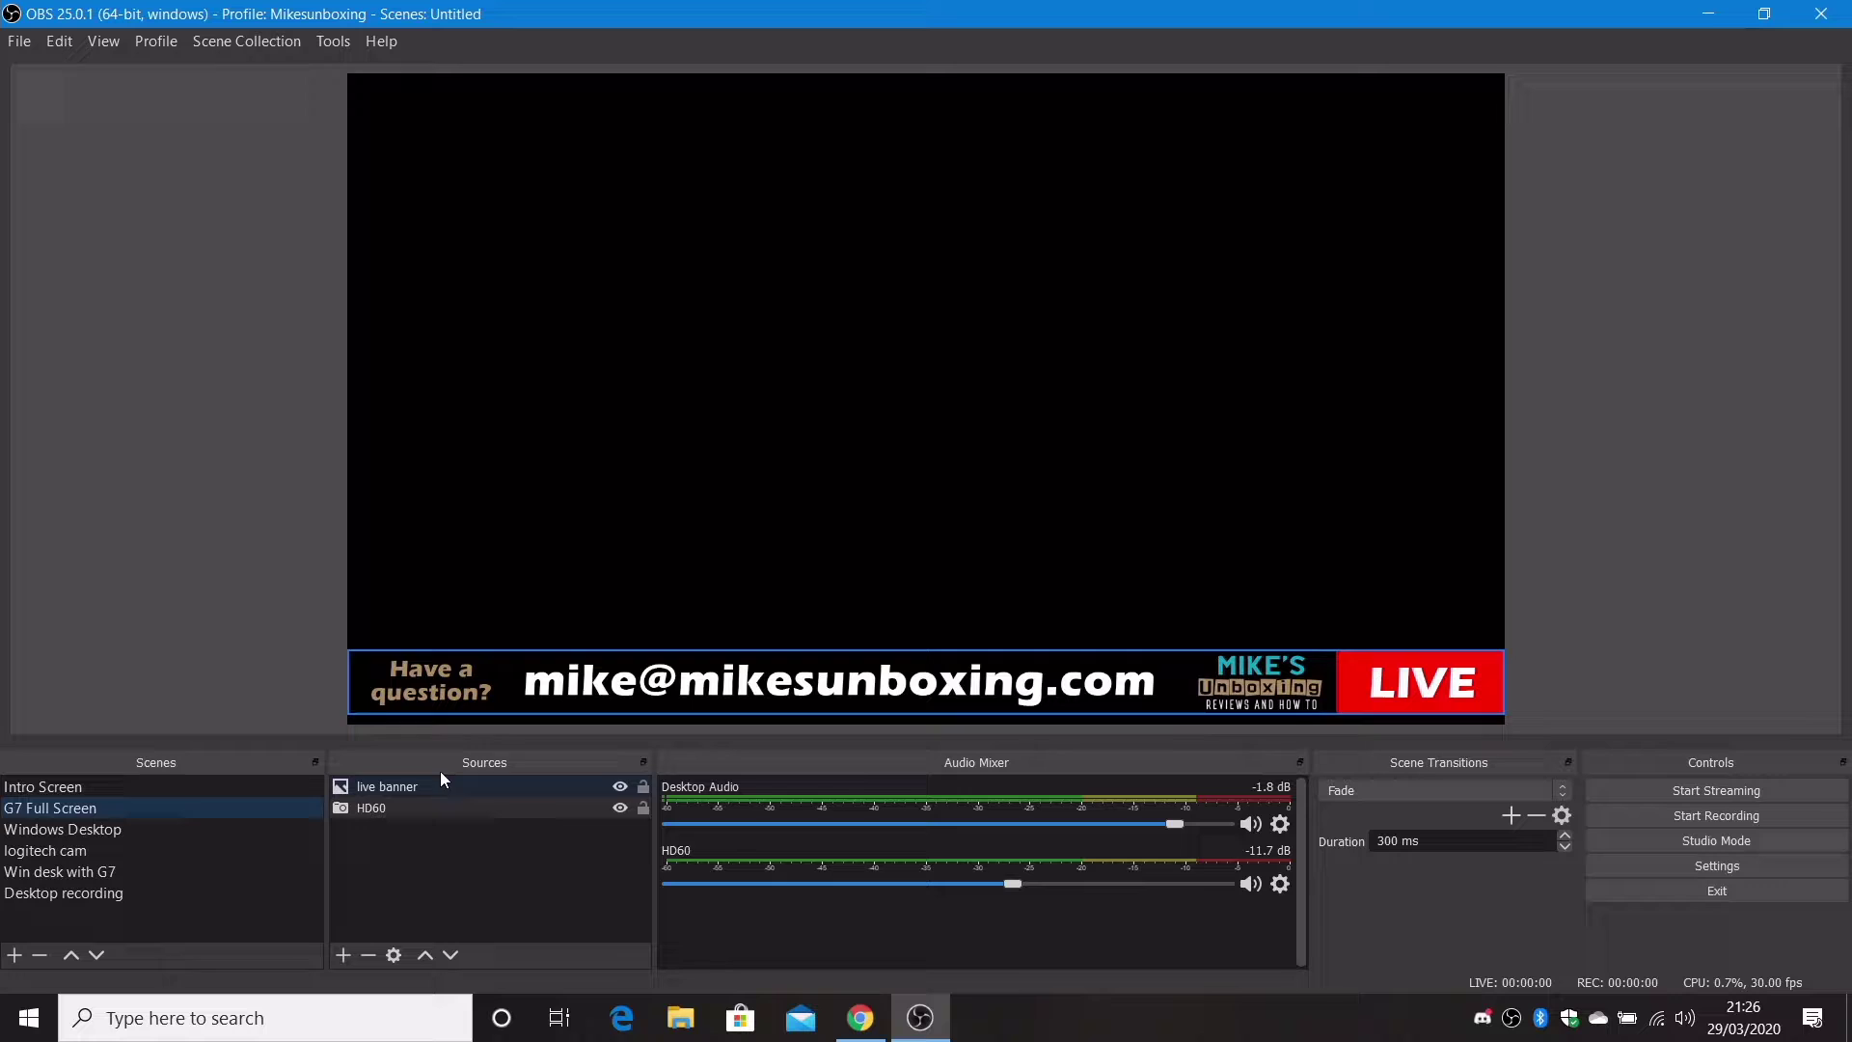
pyautogui.click(401, 808)
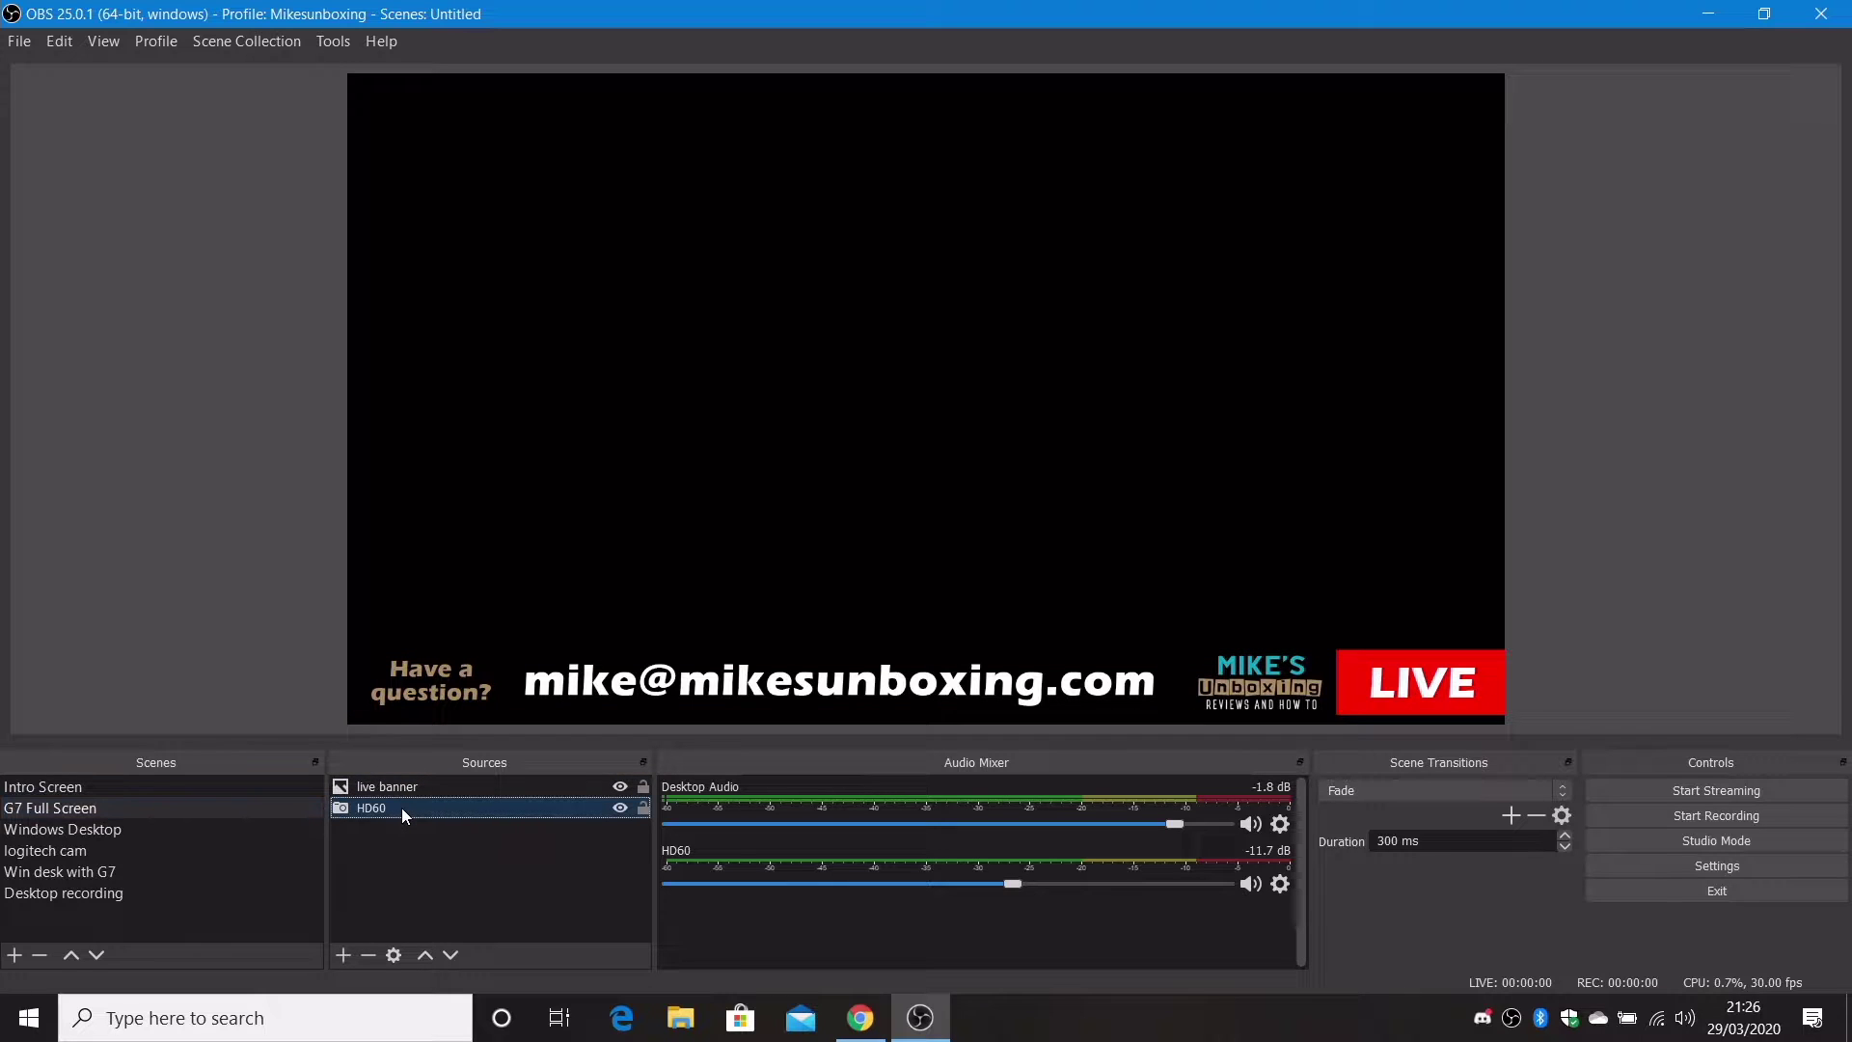
# Set the HD60 source's device to Game Capture HD60 S (Video) (#01) in its properties.
pyautogui.rightClick(401, 807)
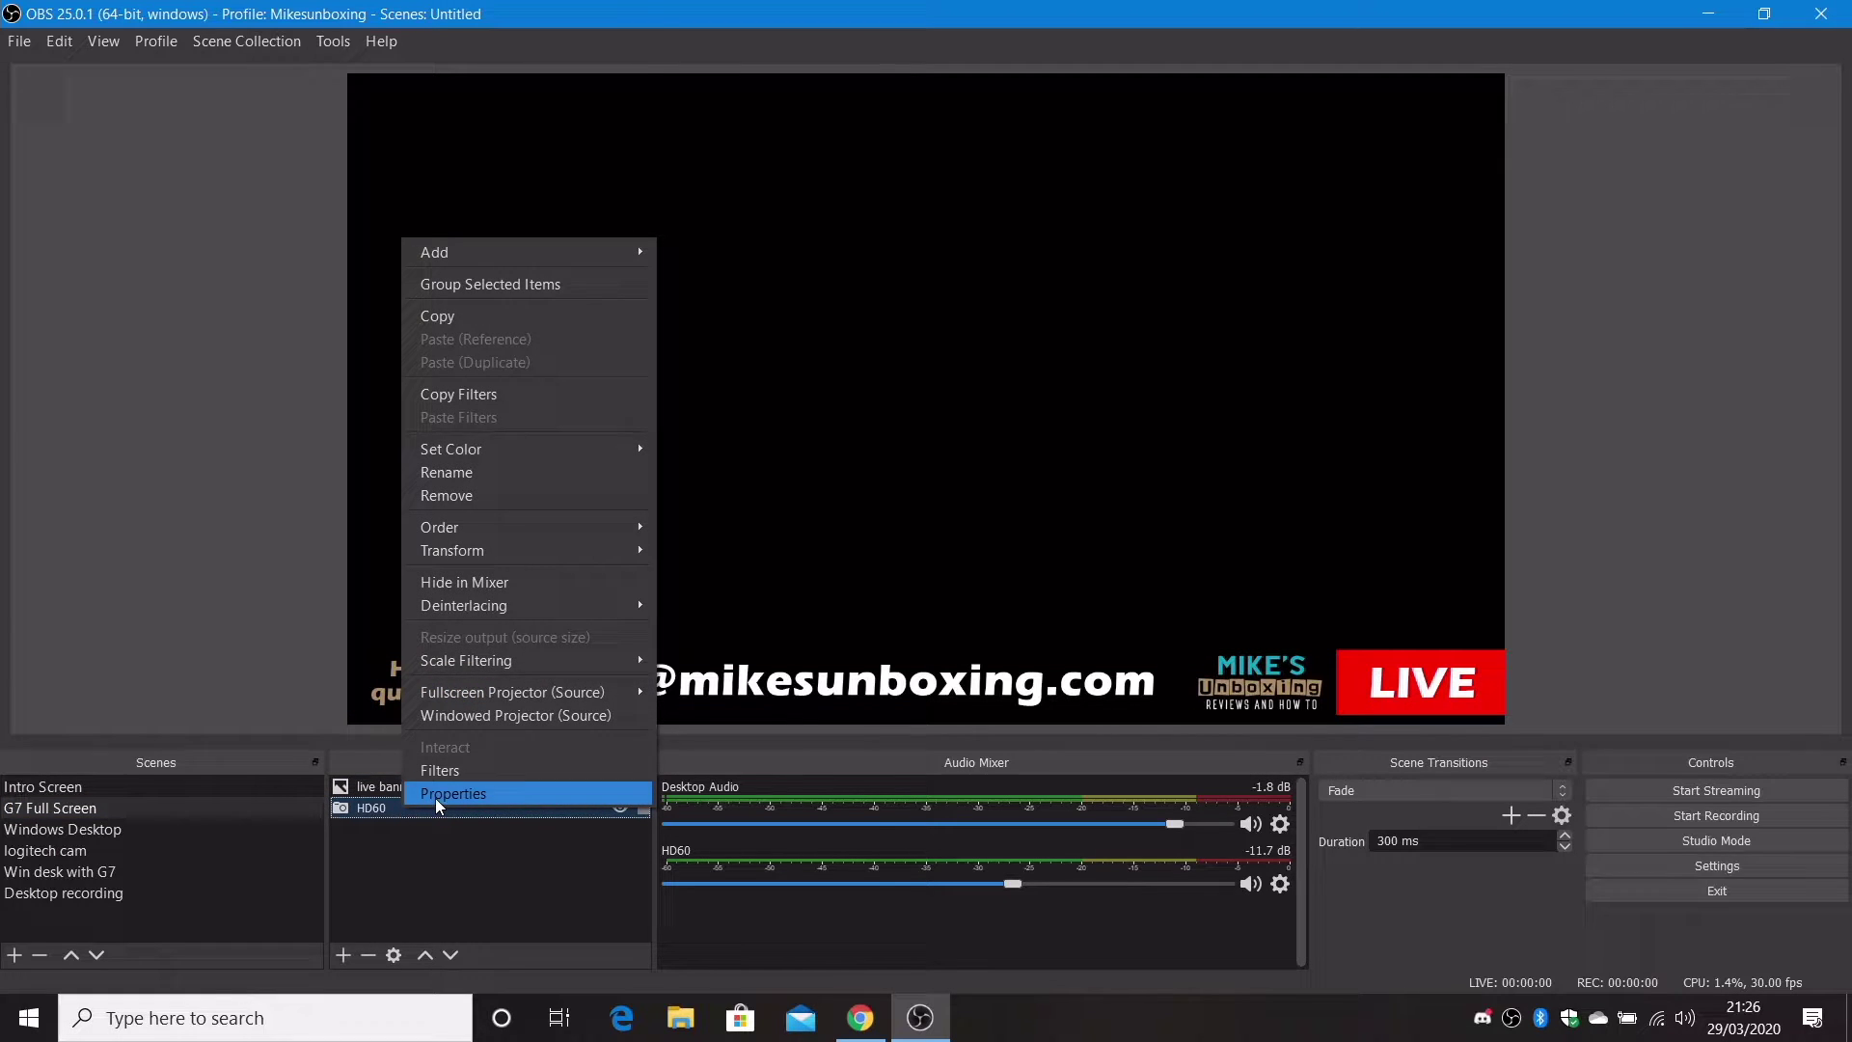
pyautogui.click(436, 797)
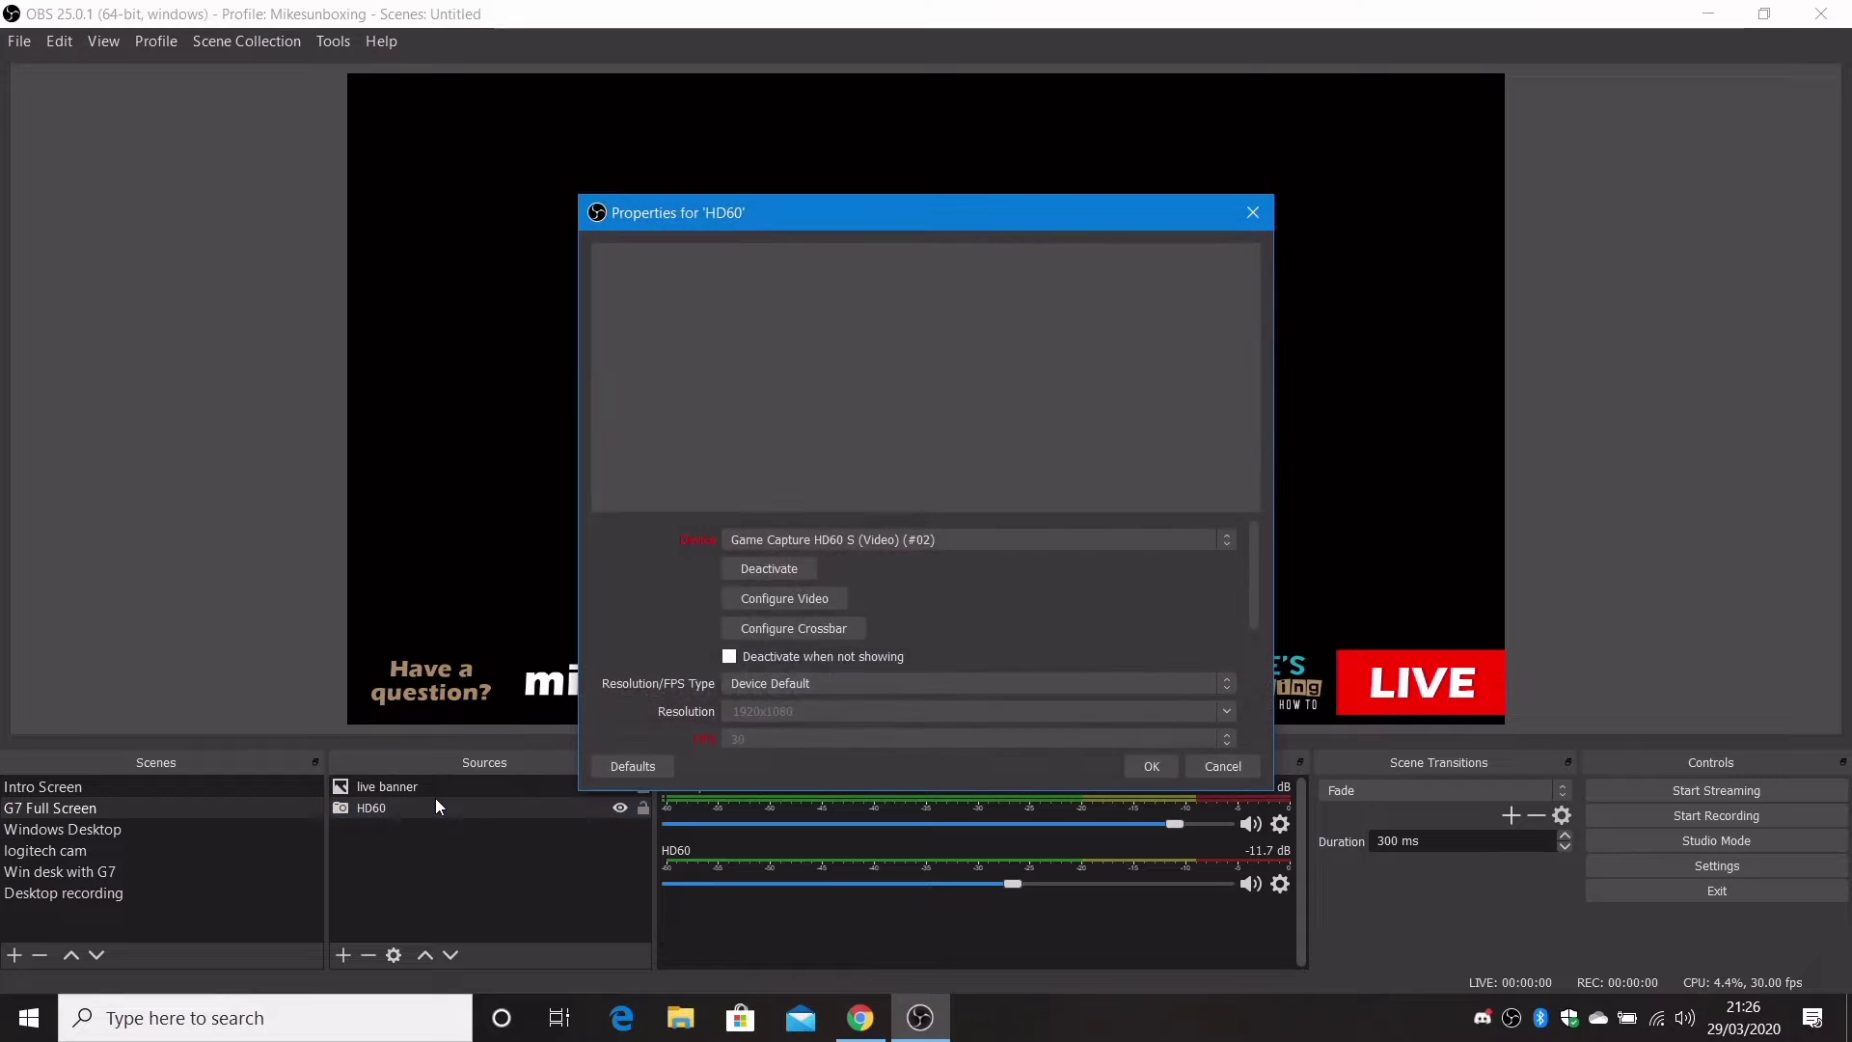
pyautogui.click(871, 540)
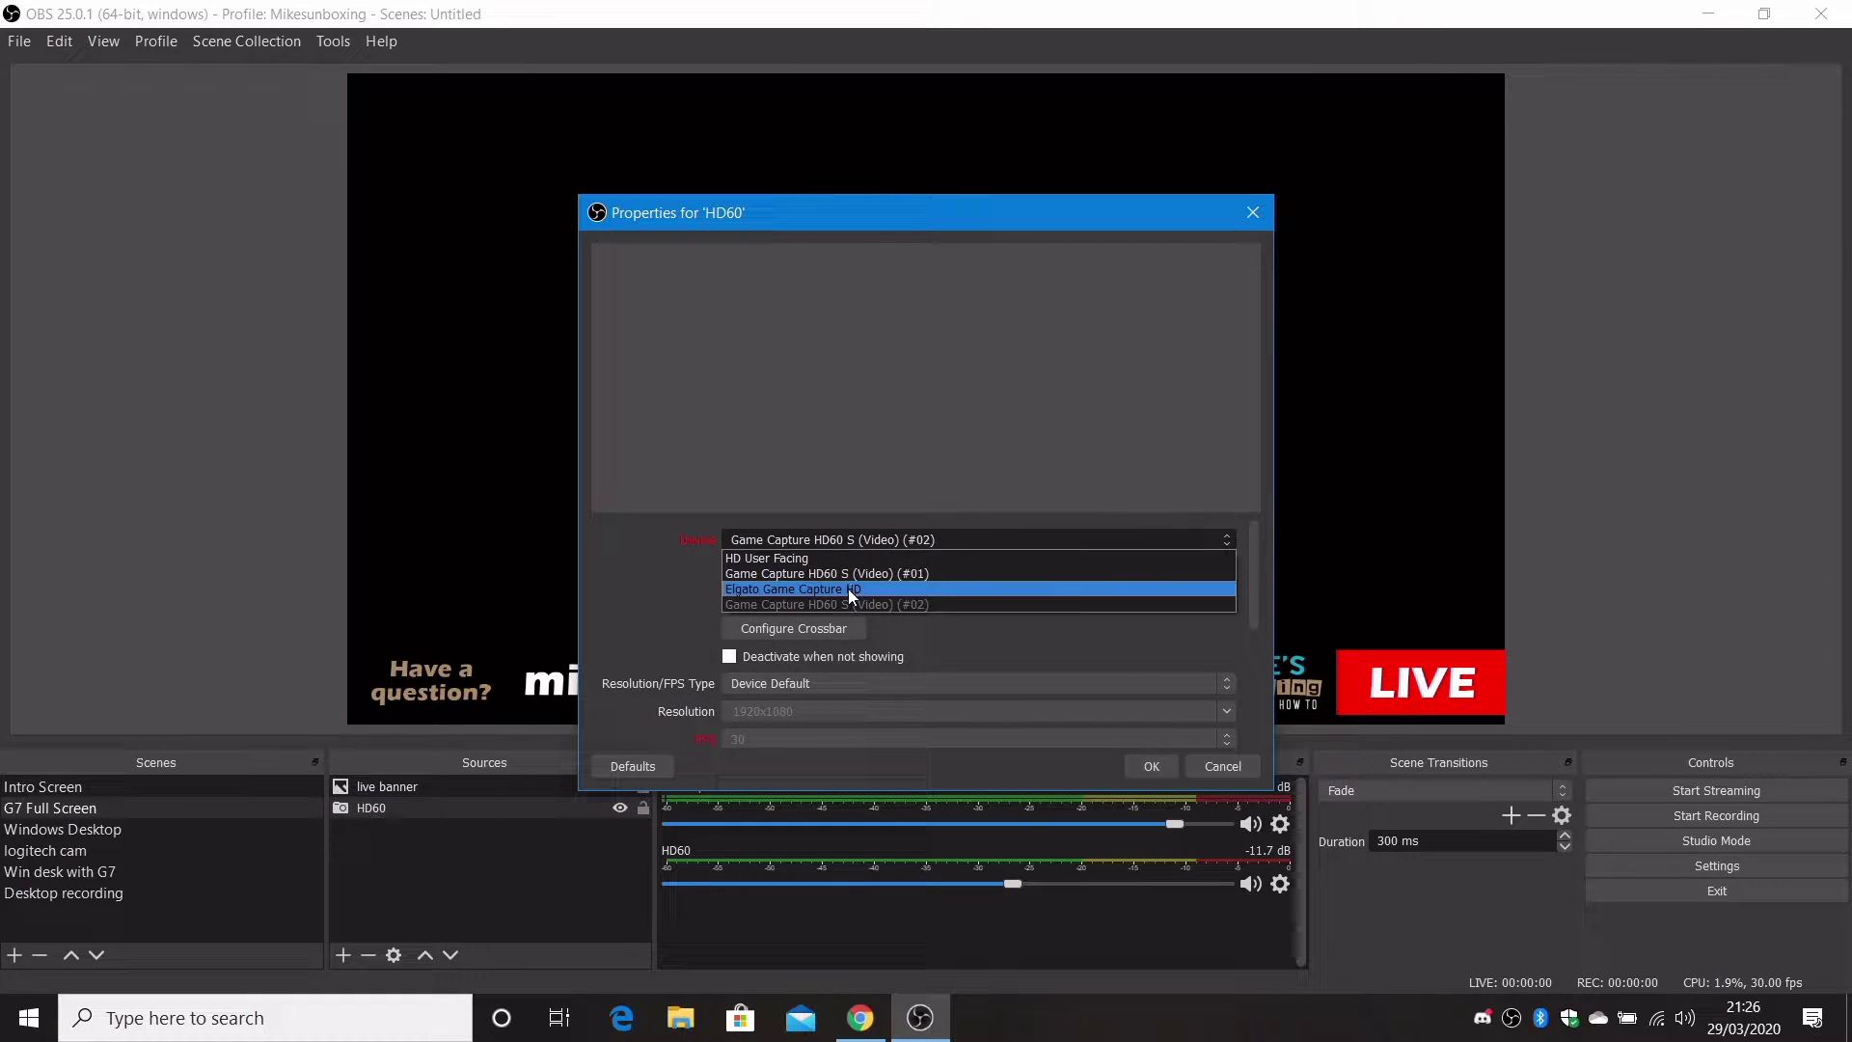
pyautogui.click(843, 577)
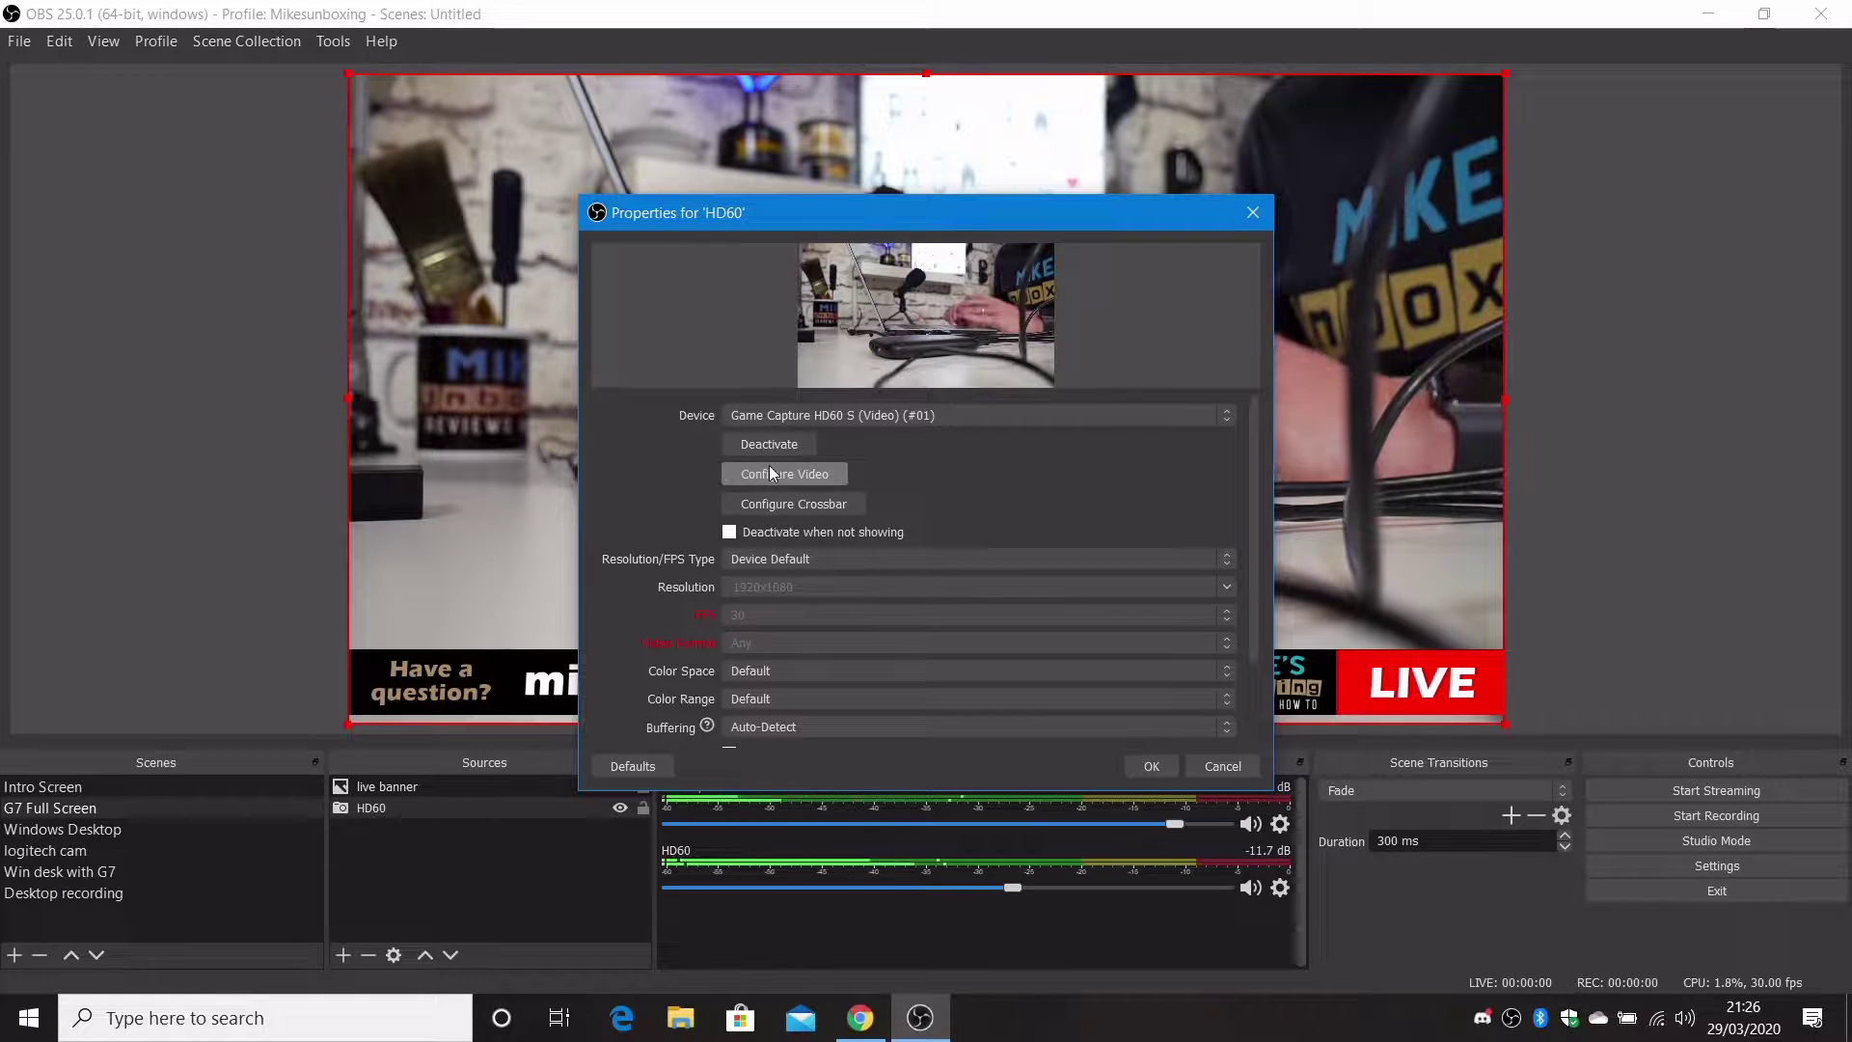
pyautogui.click(1071, 417)
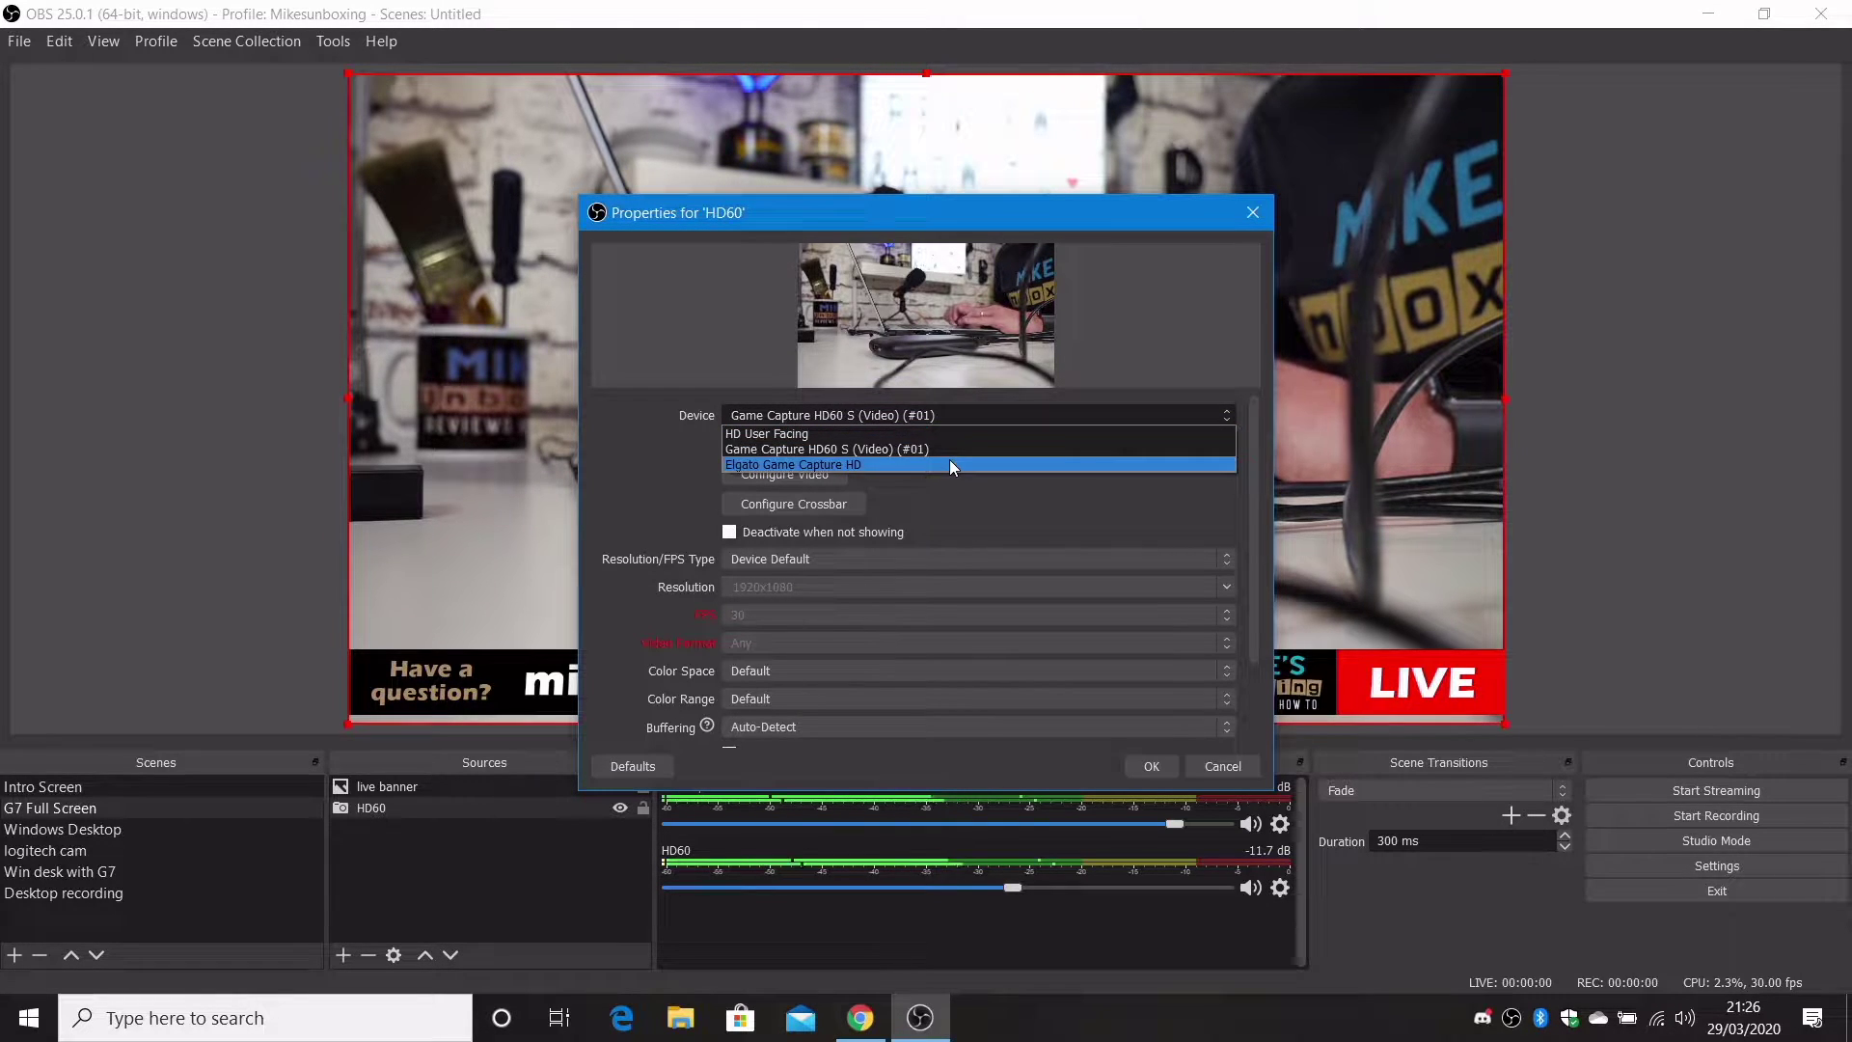
pyautogui.click(878, 449)
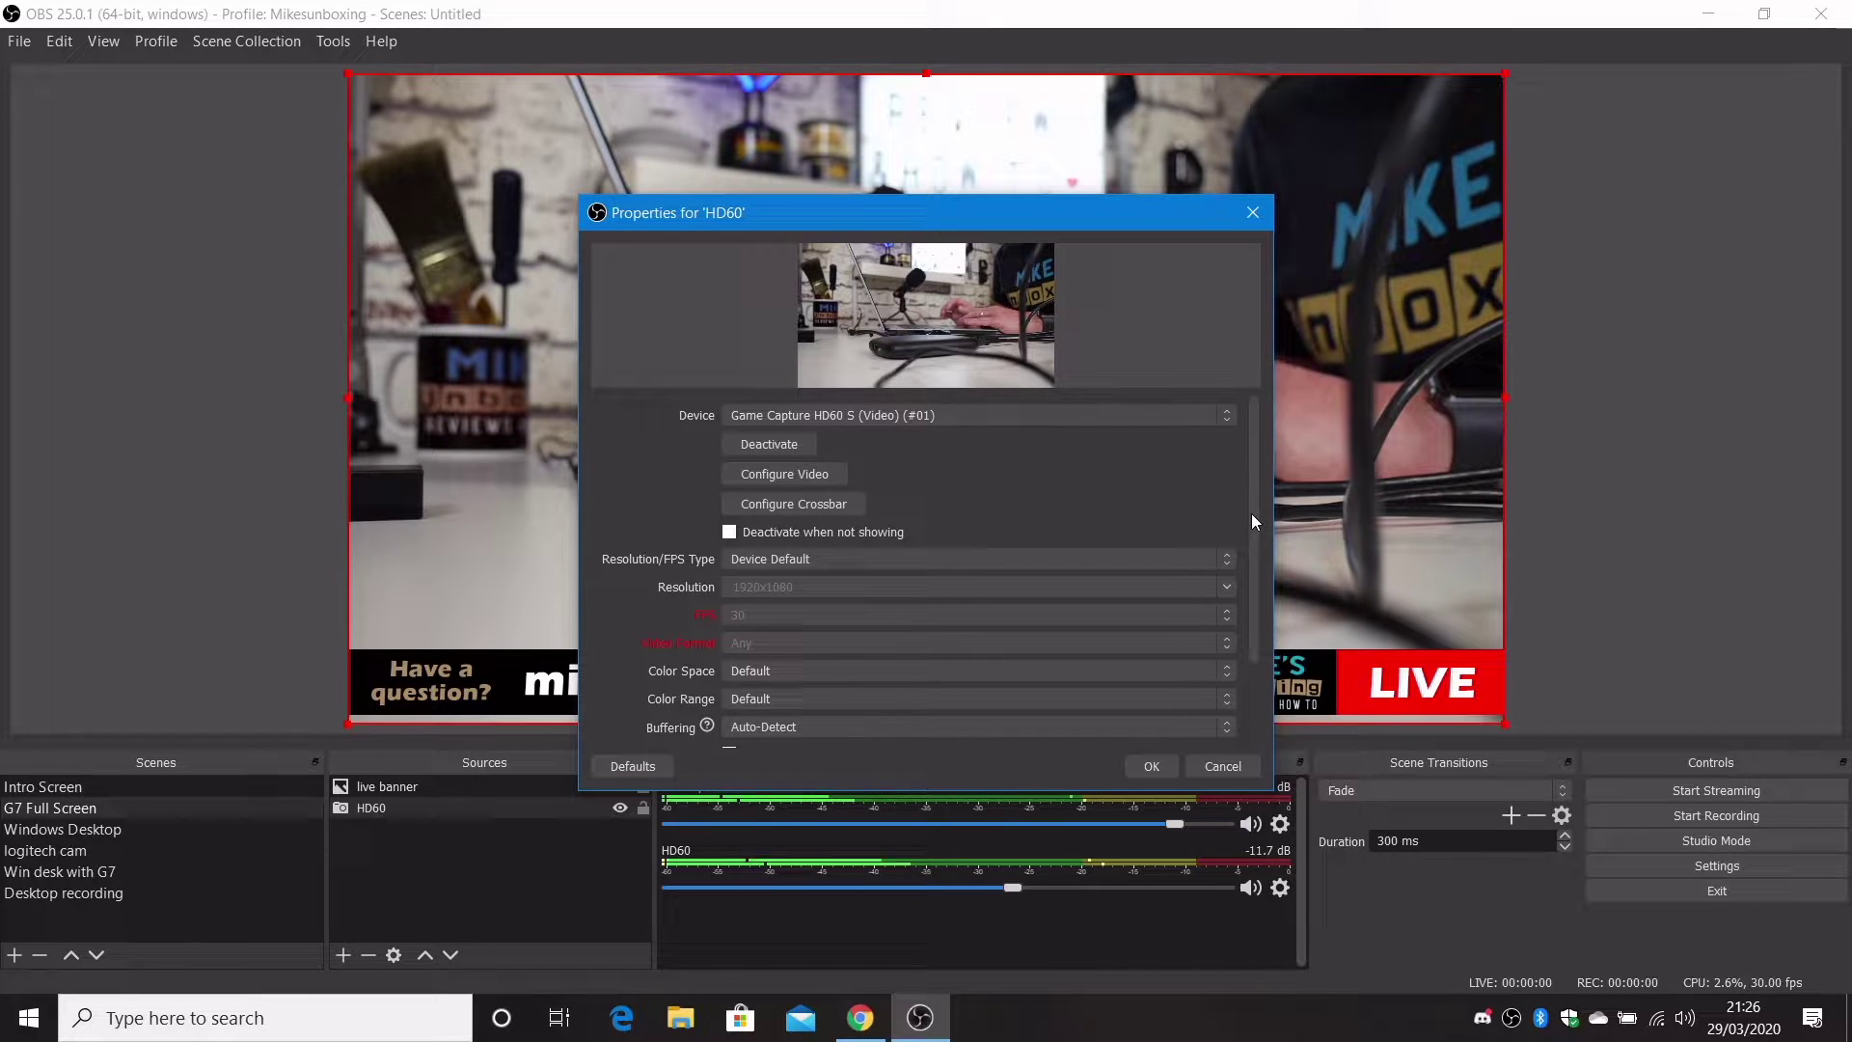
# Set the HD60 audio device to Game Capture HD60 S (Audio) (#01) and apply the properties.
pyautogui.moveTo(1252, 513); pyautogui.dragTo(1249, 646)
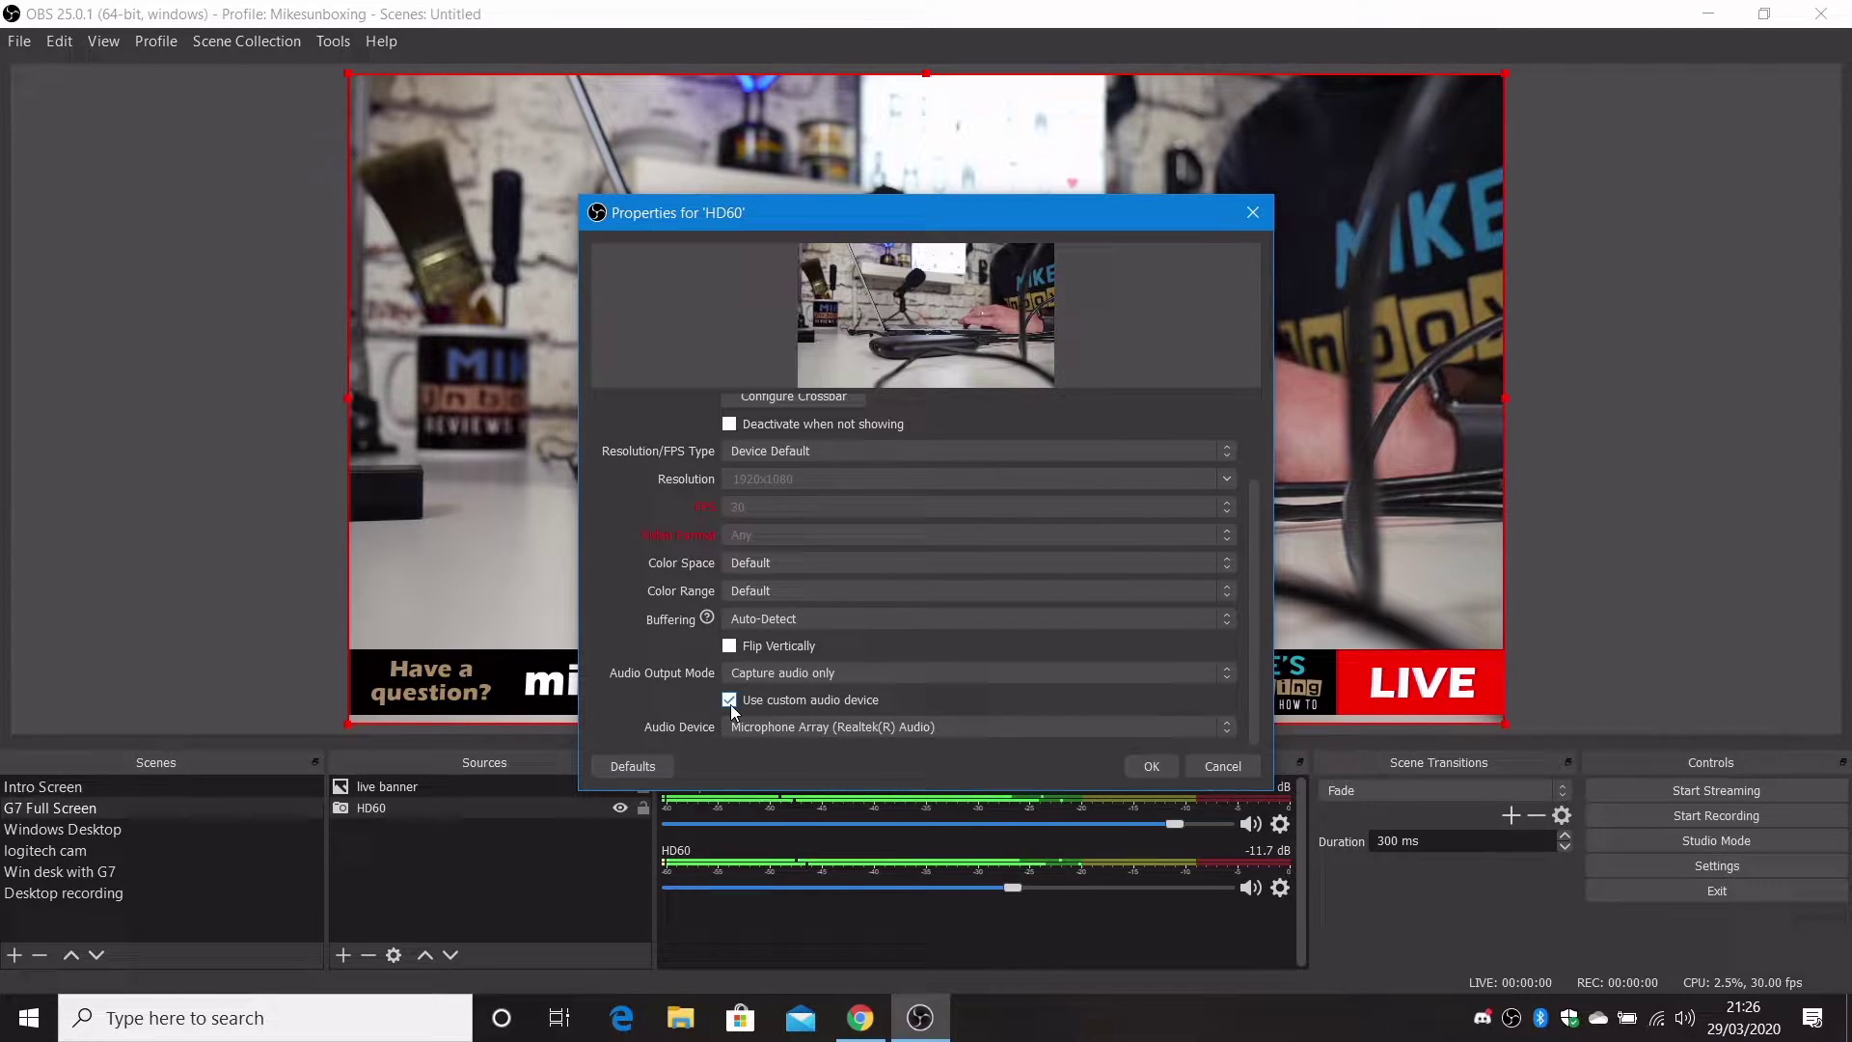
pyautogui.click(772, 732)
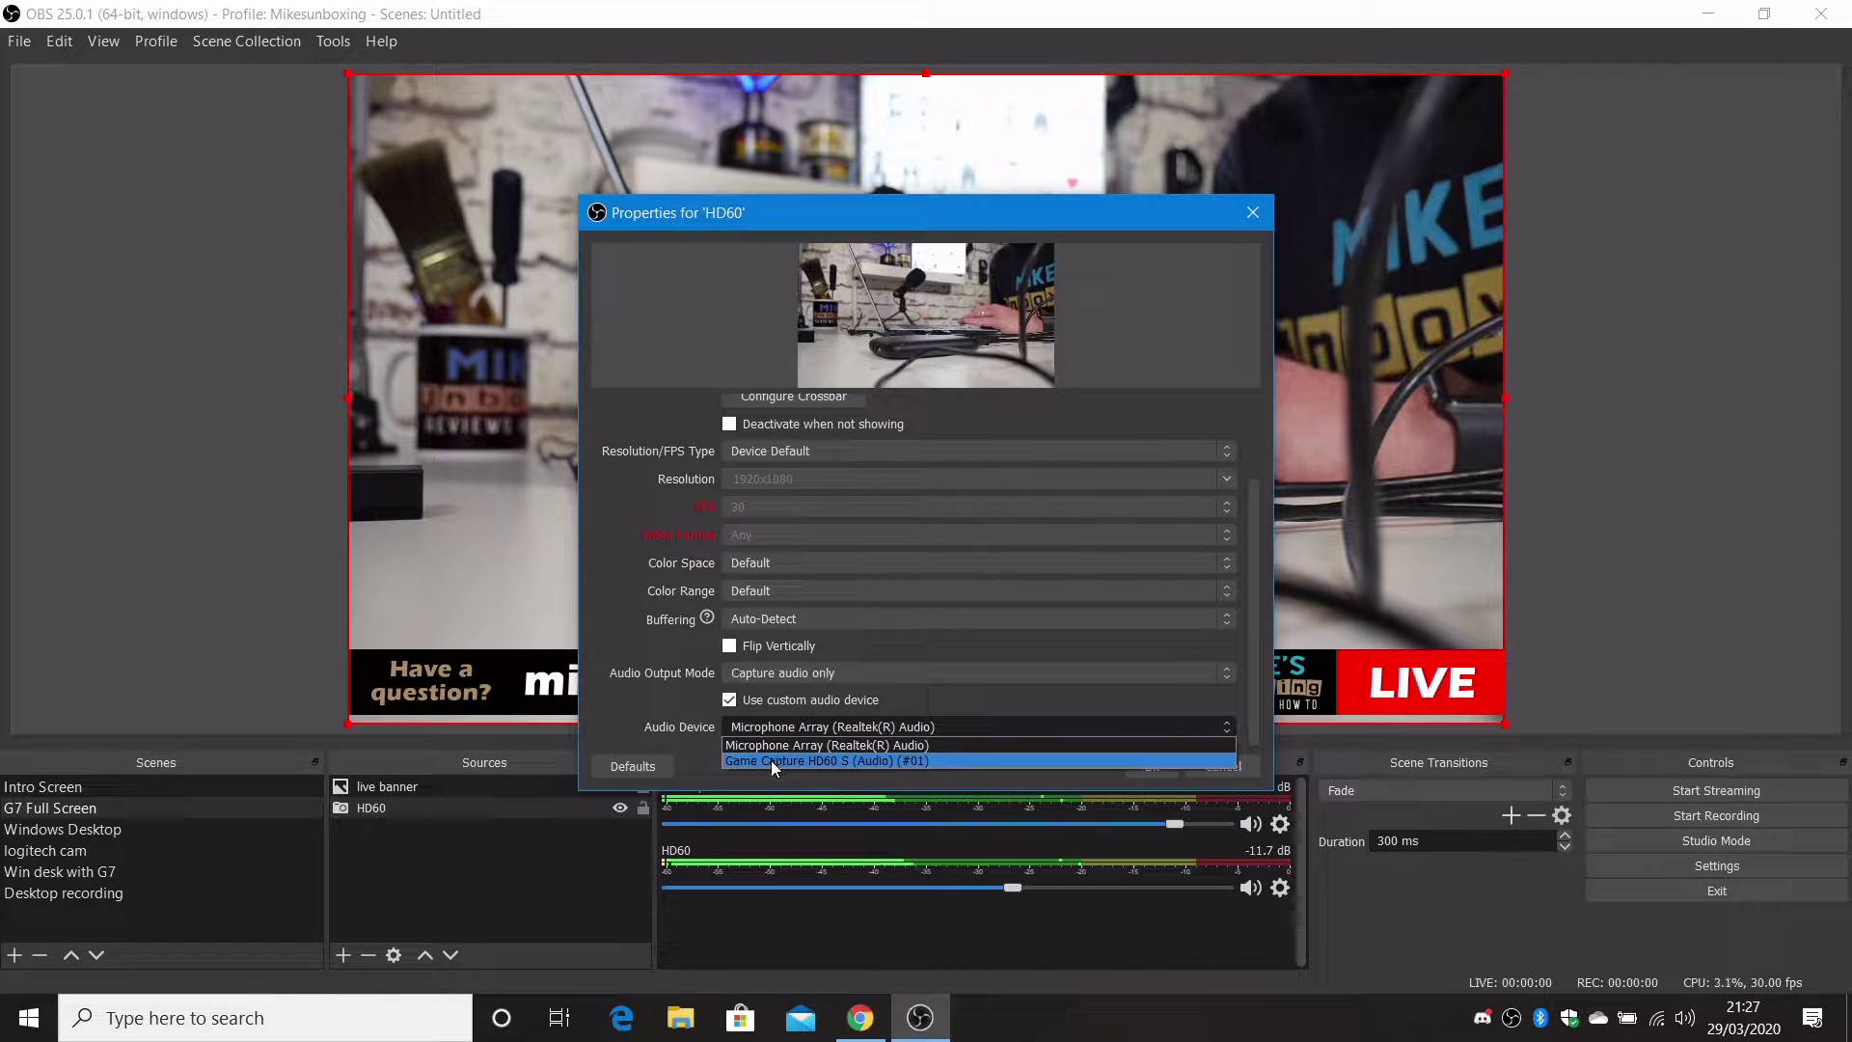
pyautogui.click(772, 760)
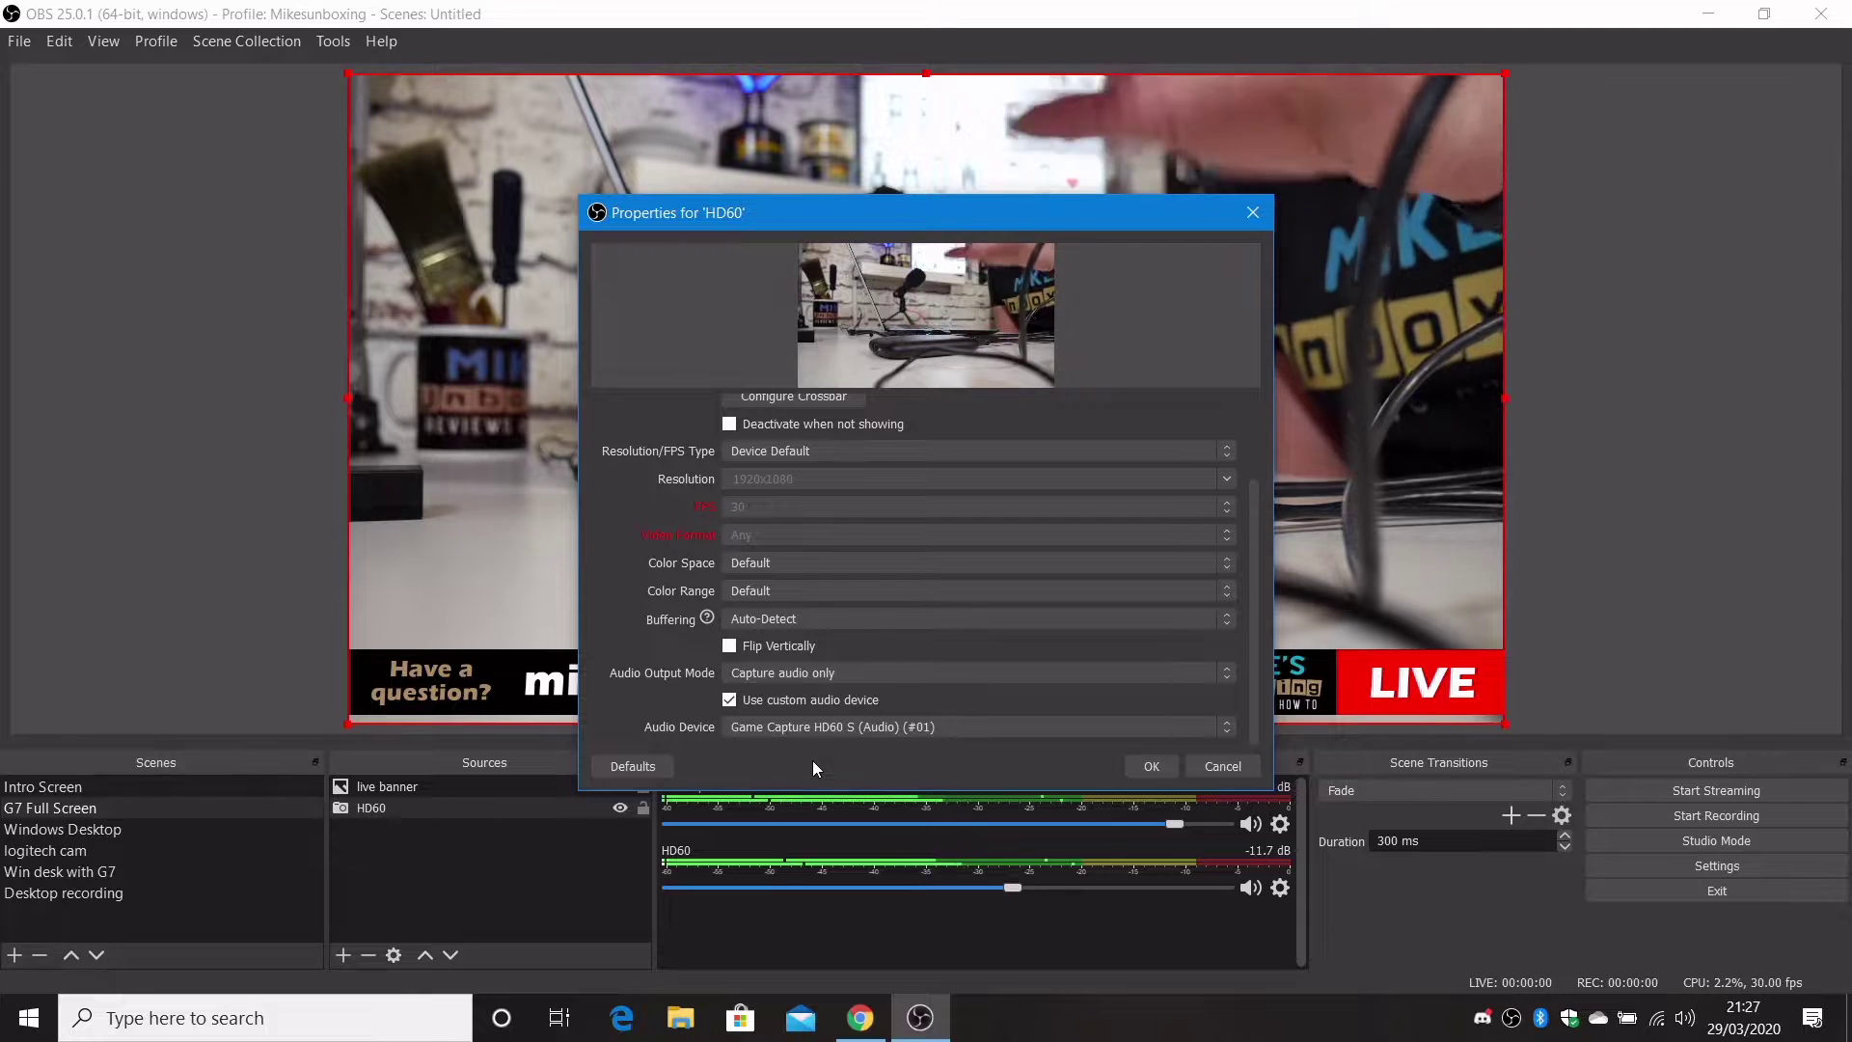
pyautogui.click(1150, 767)
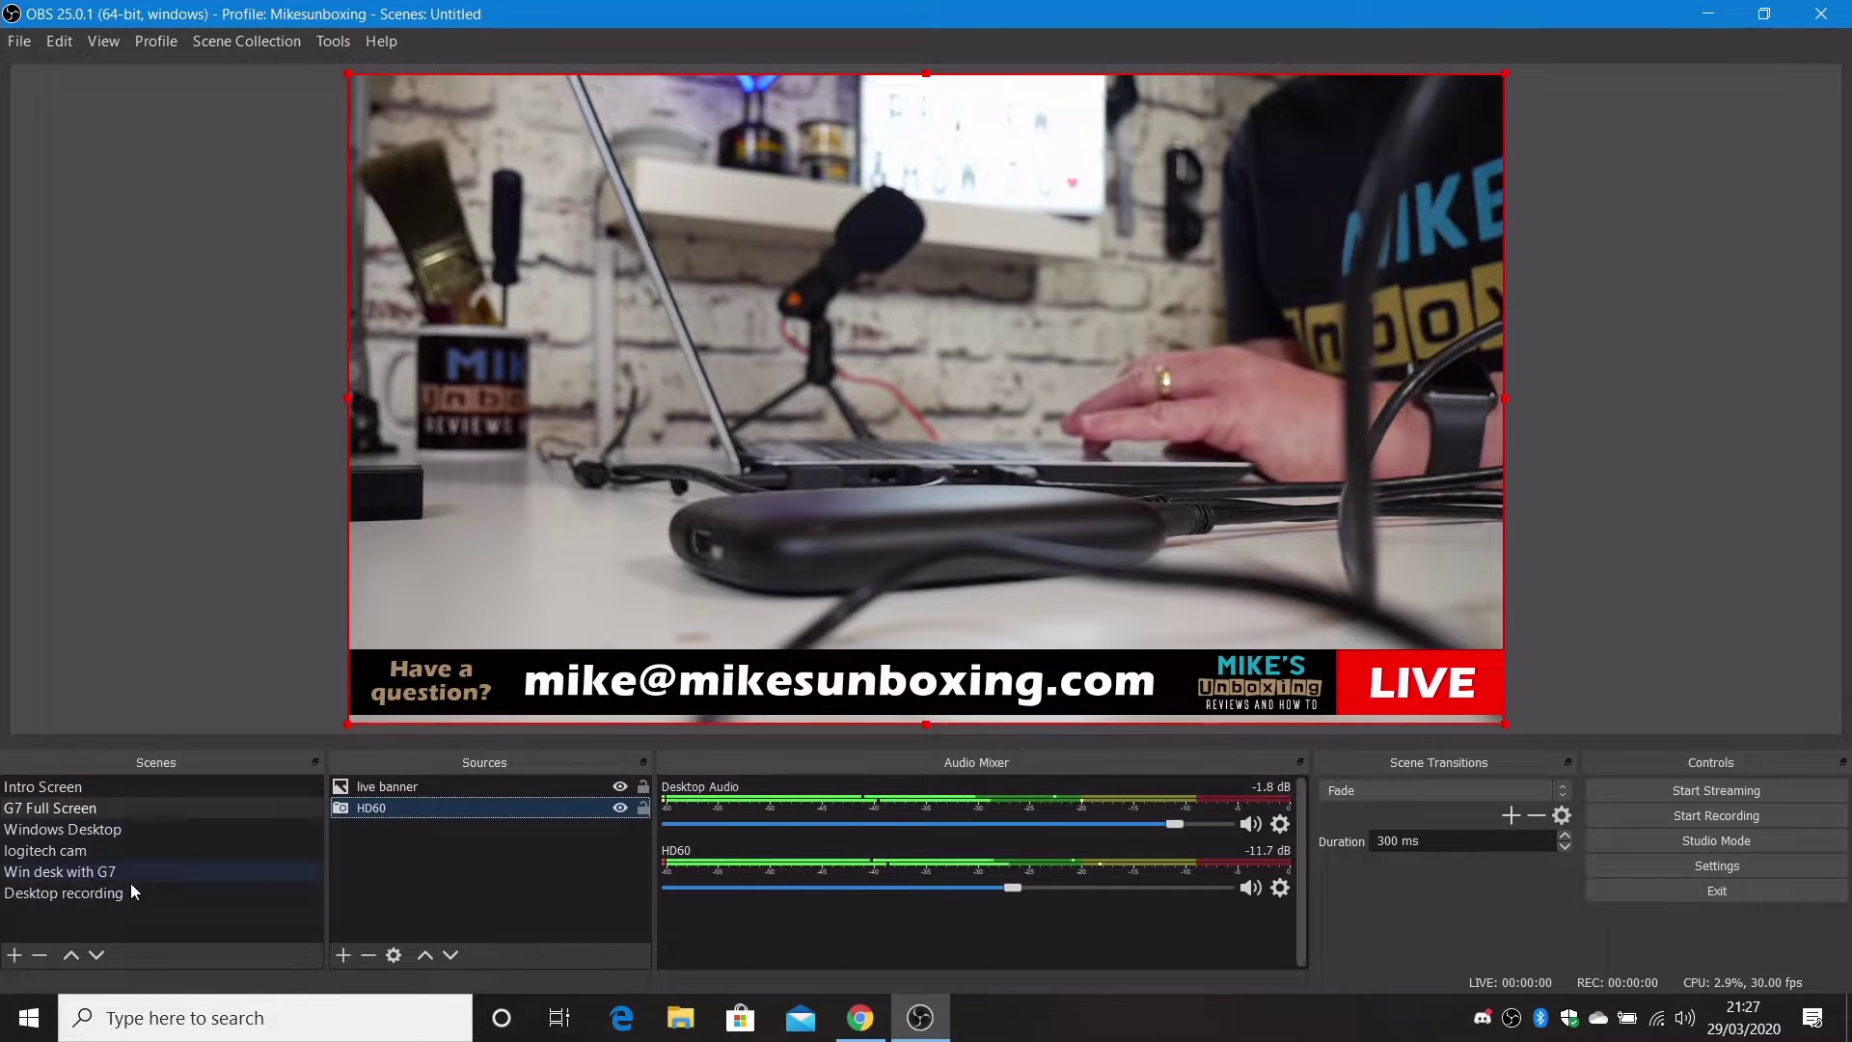
pyautogui.click(14, 956)
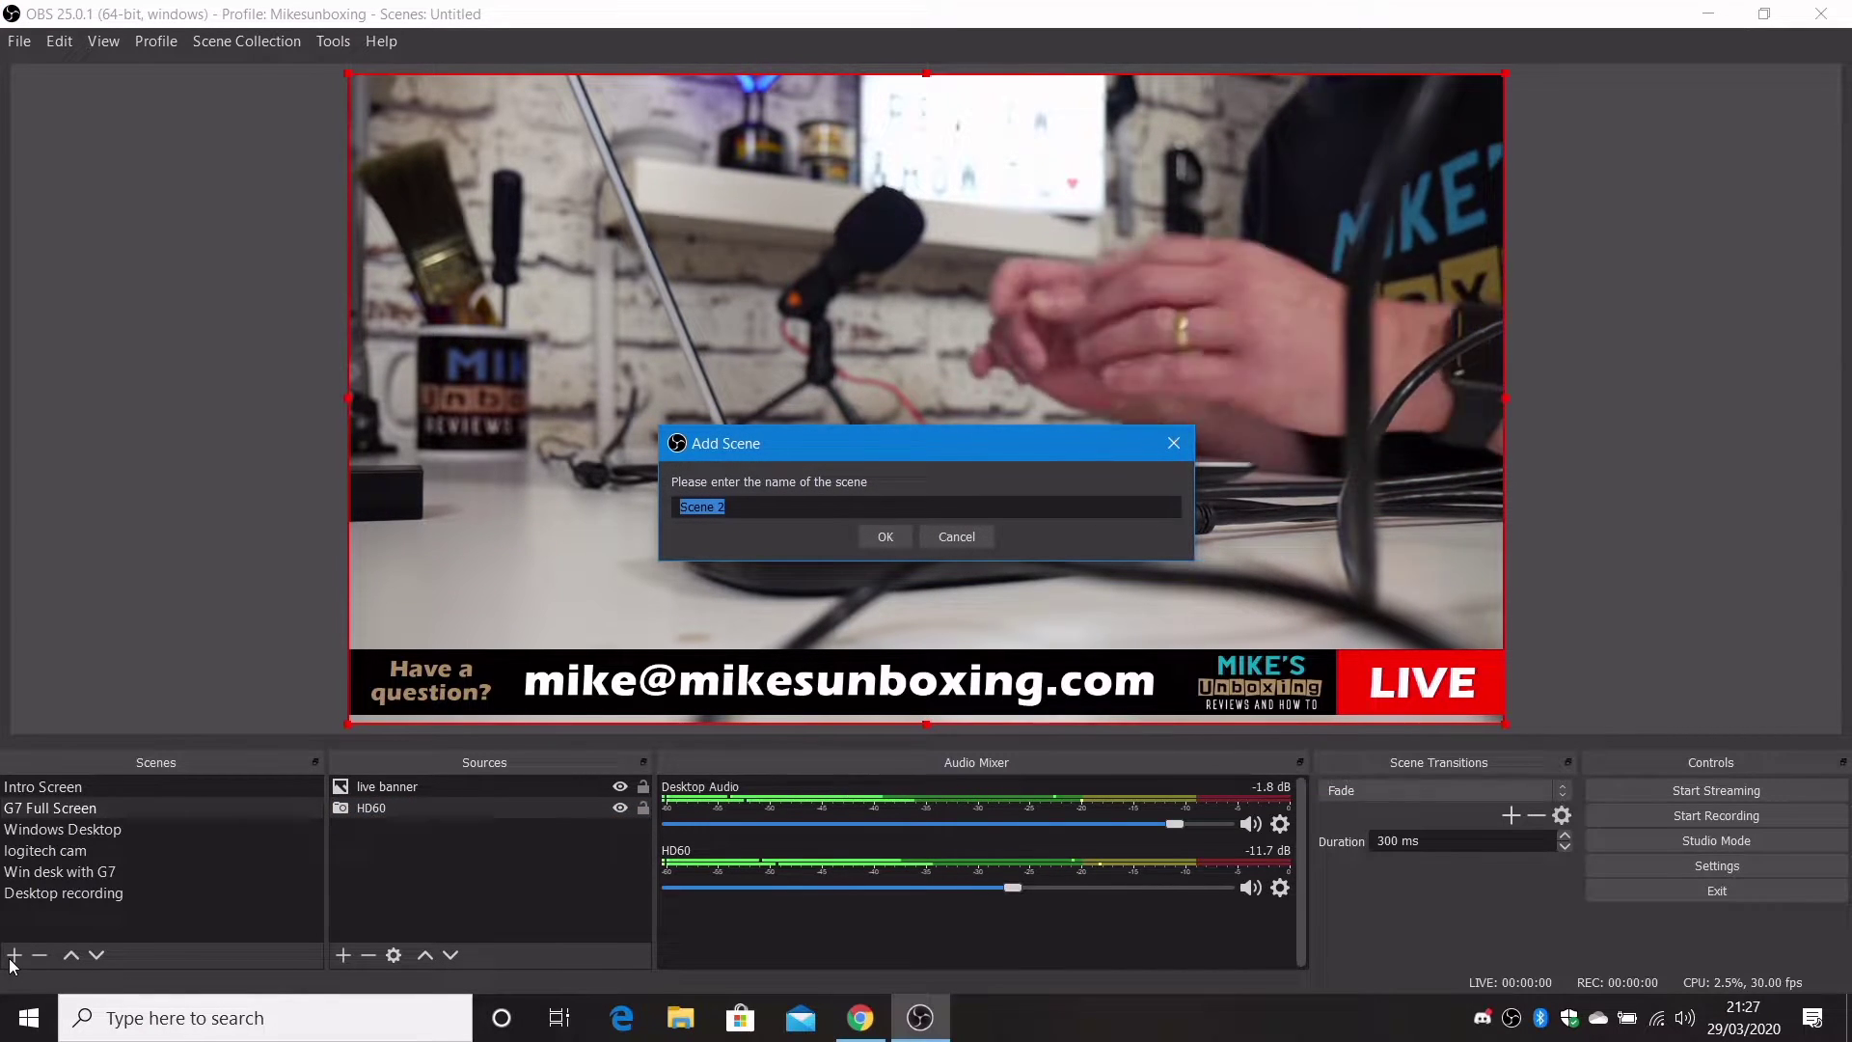
pyautogui.write('test')
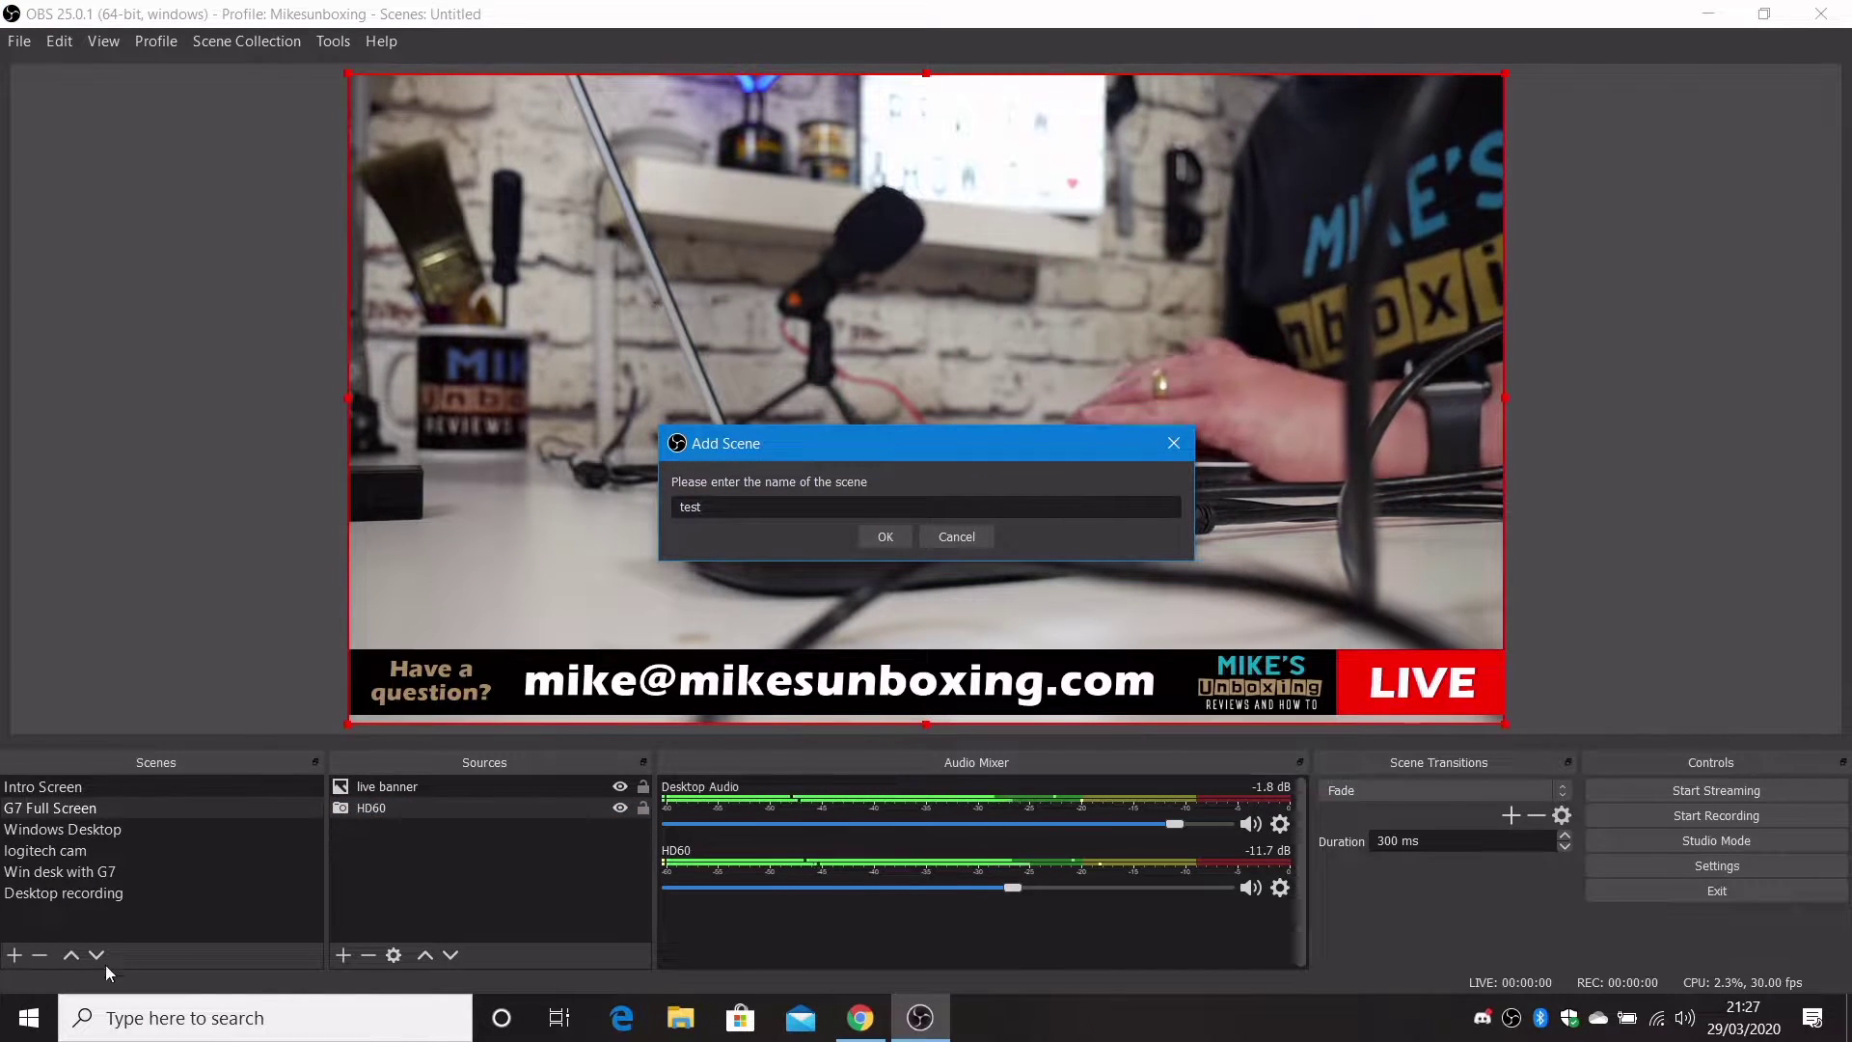
pyautogui.click(883, 538)
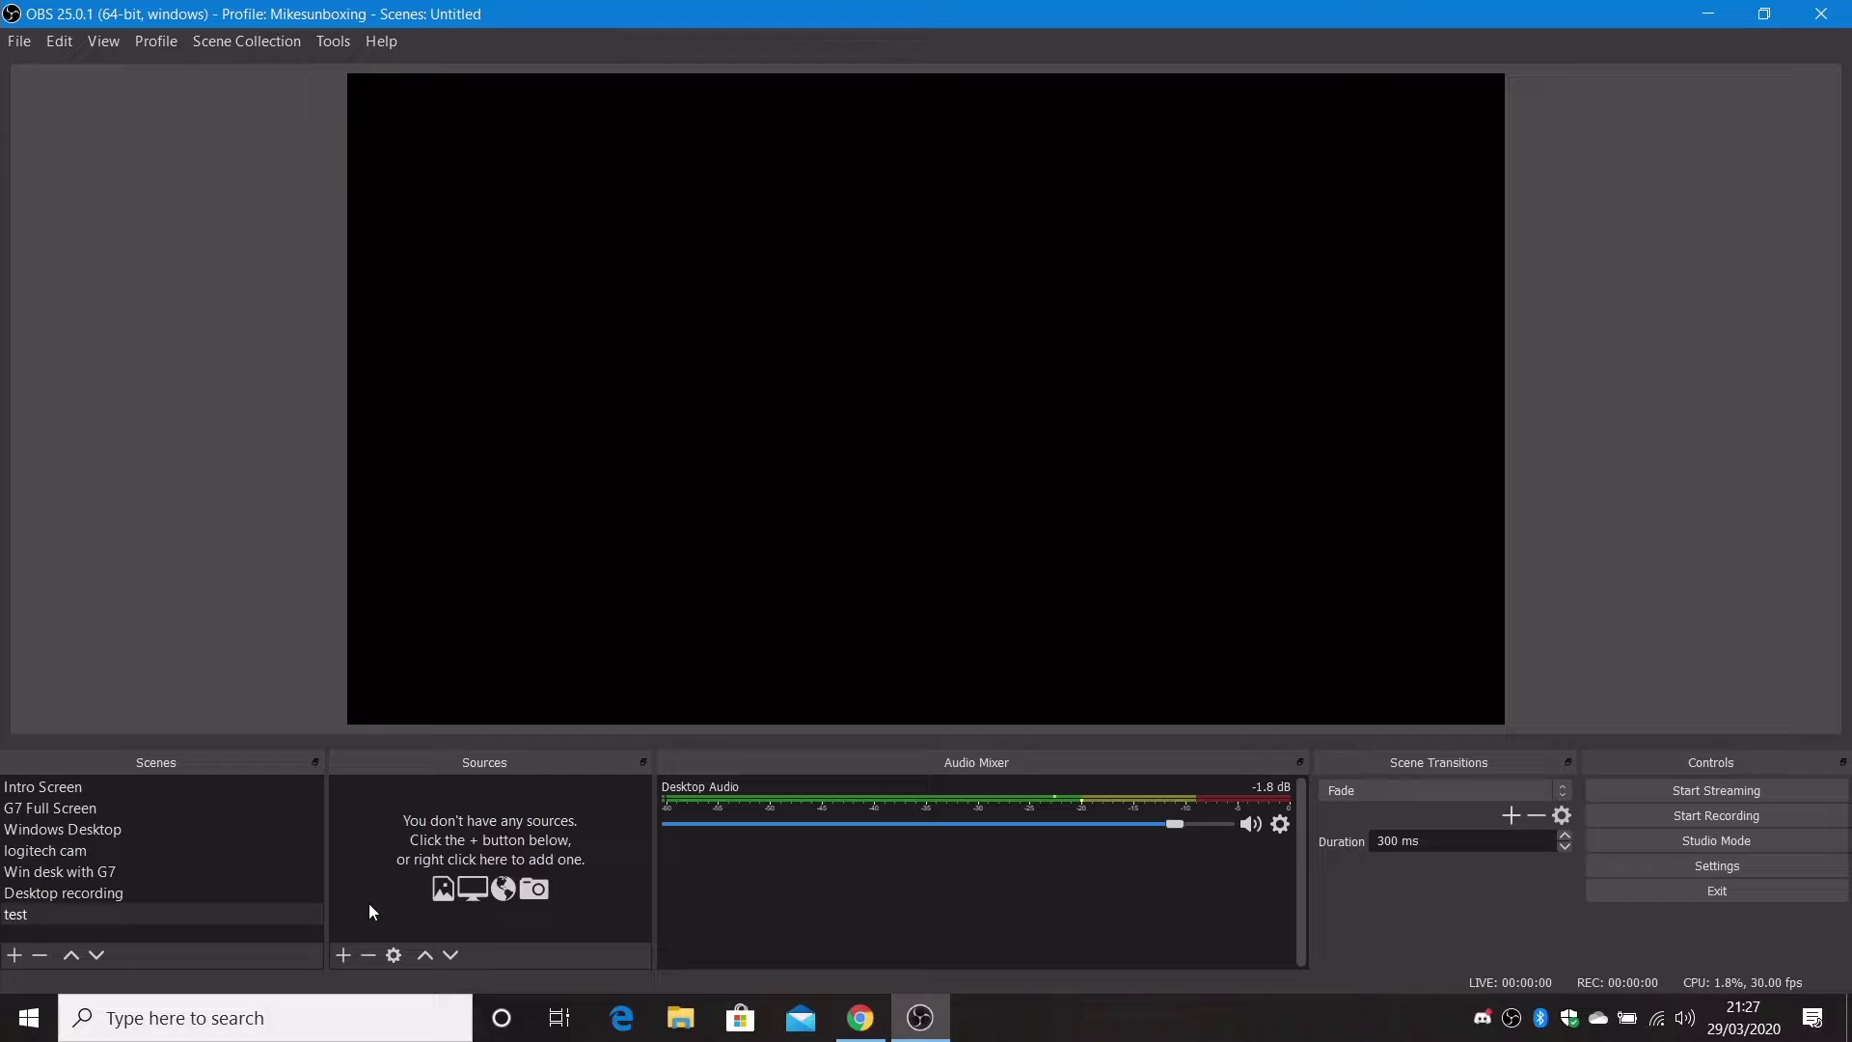
pyautogui.click(343, 955)
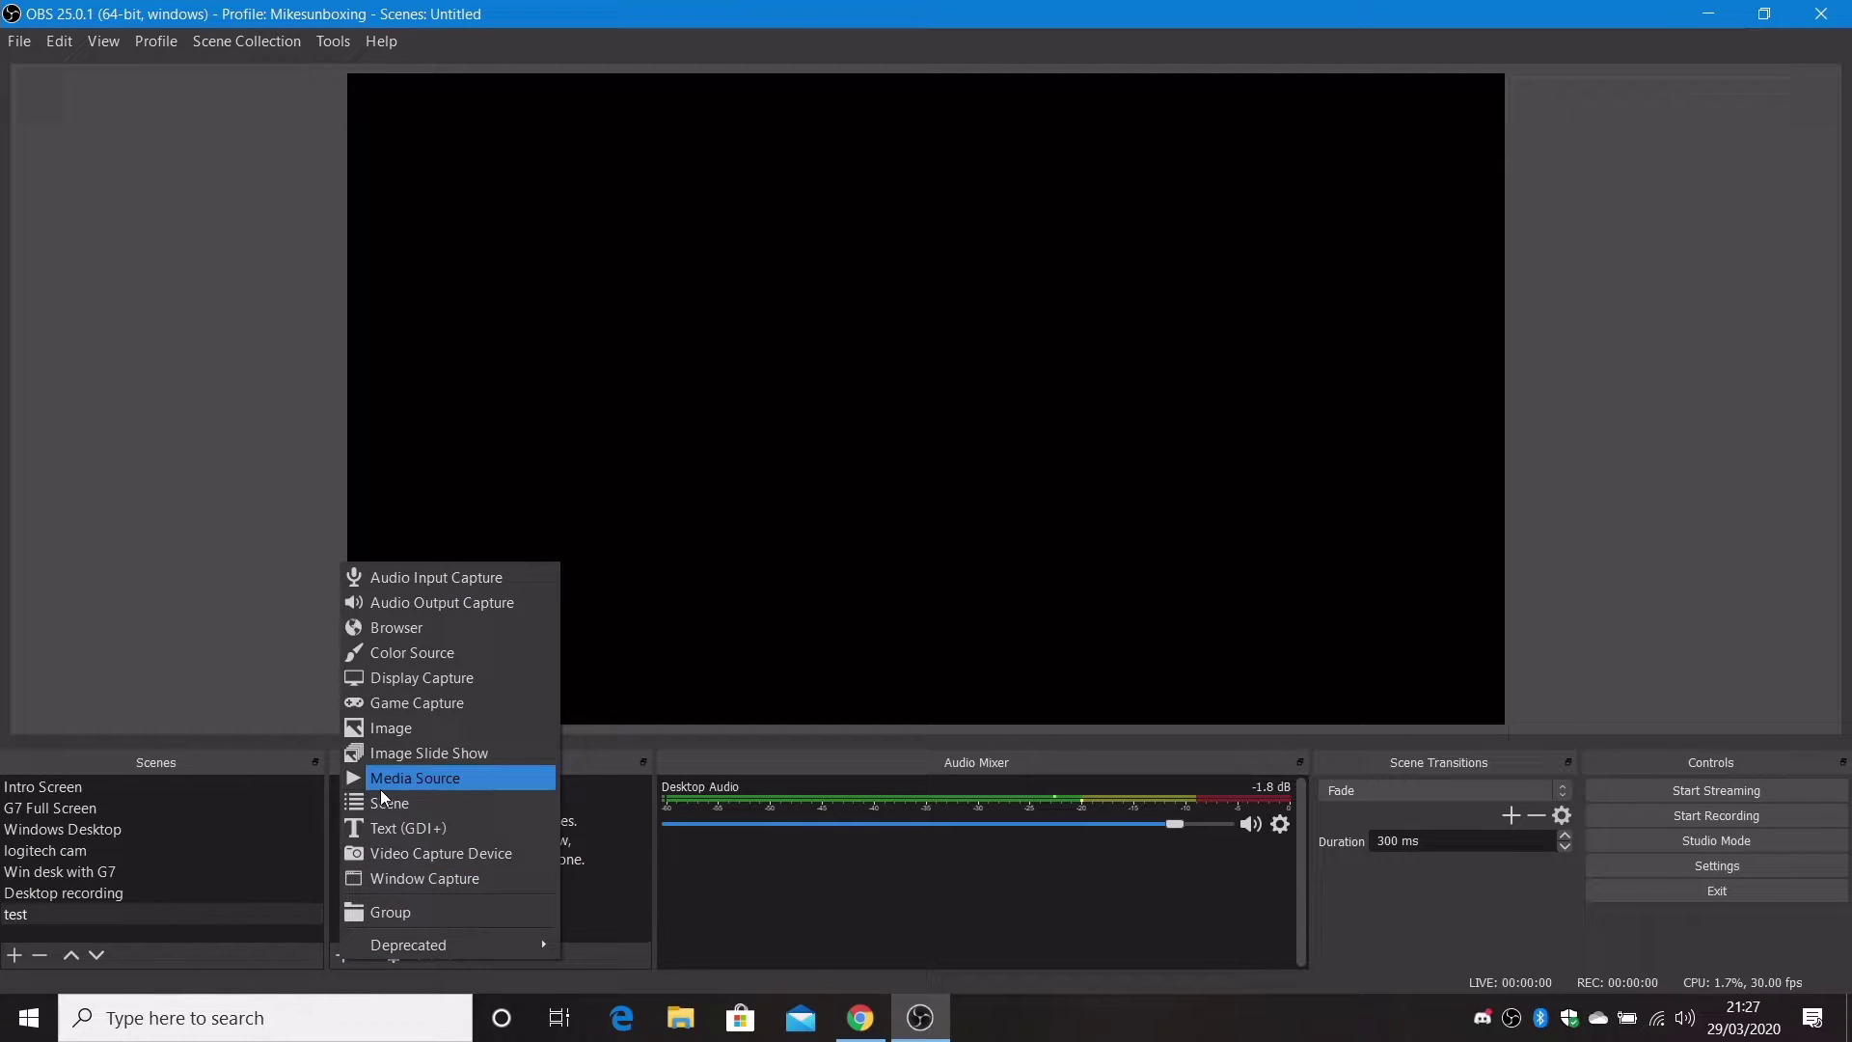
pyautogui.click(419, 854)
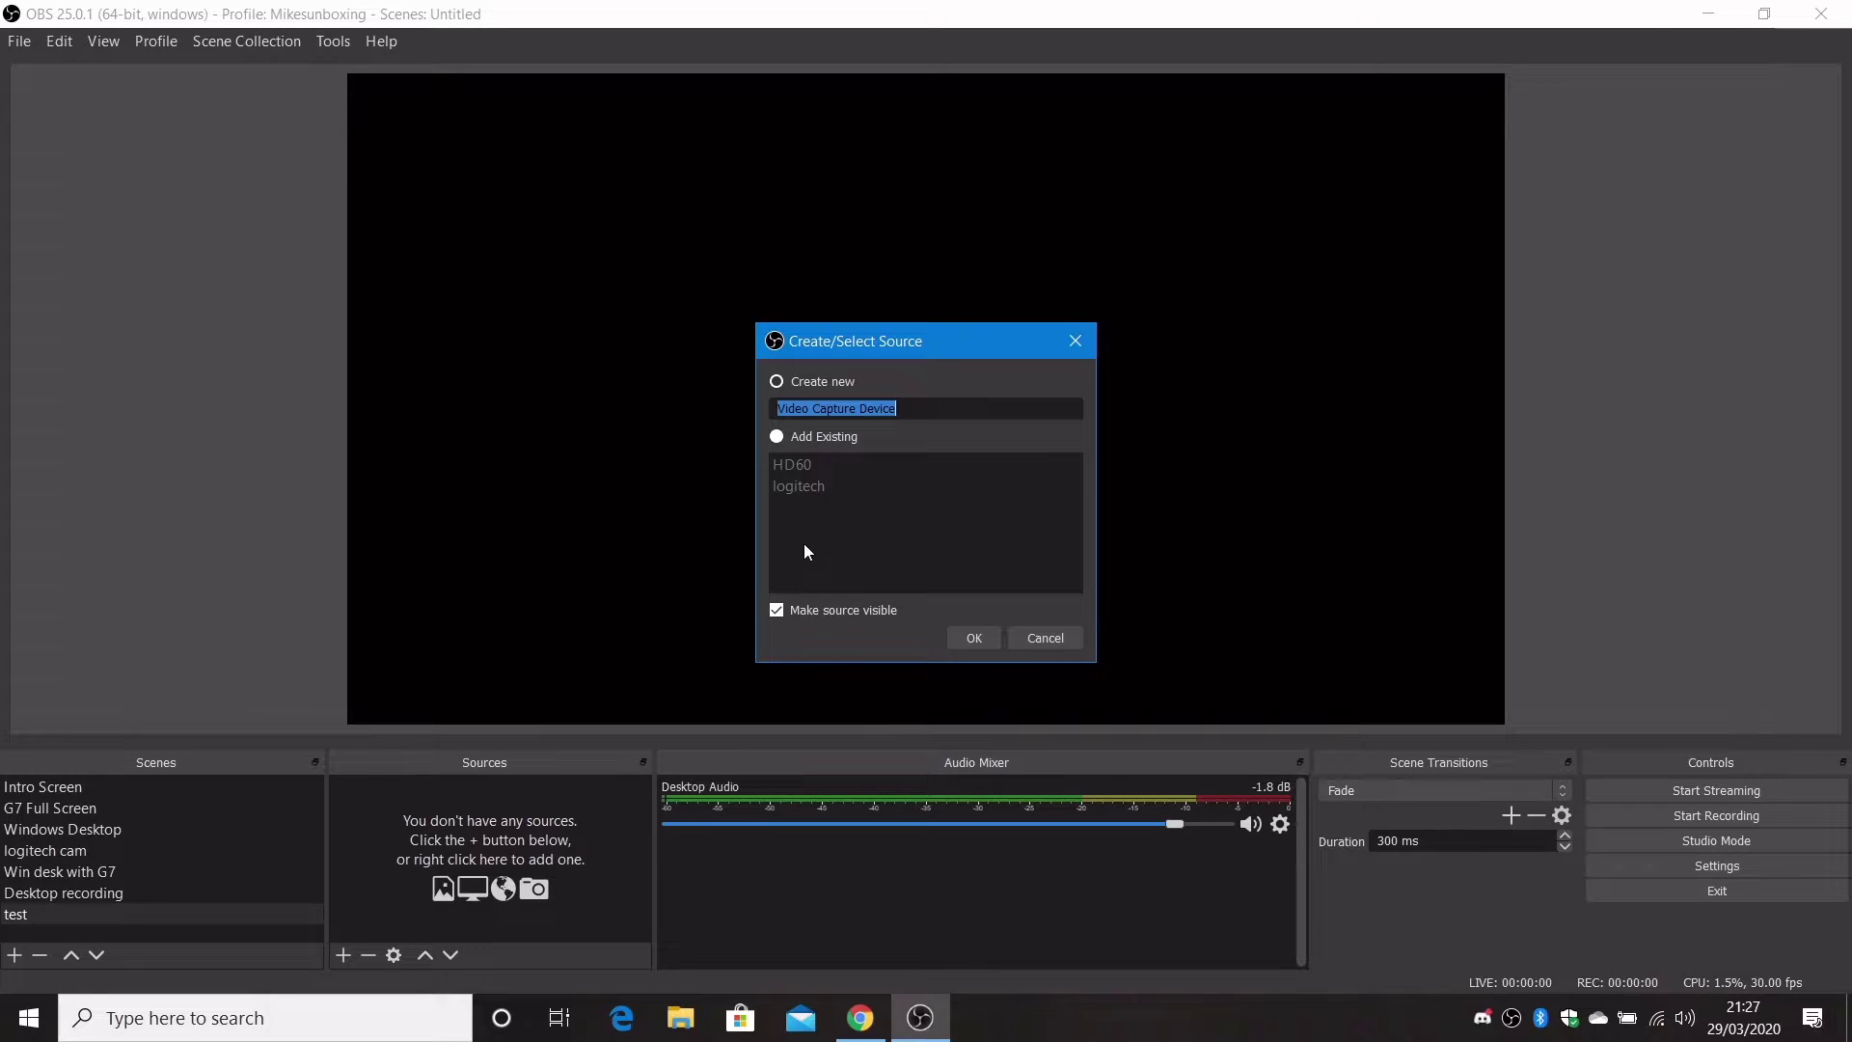
pyautogui.click(789, 433)
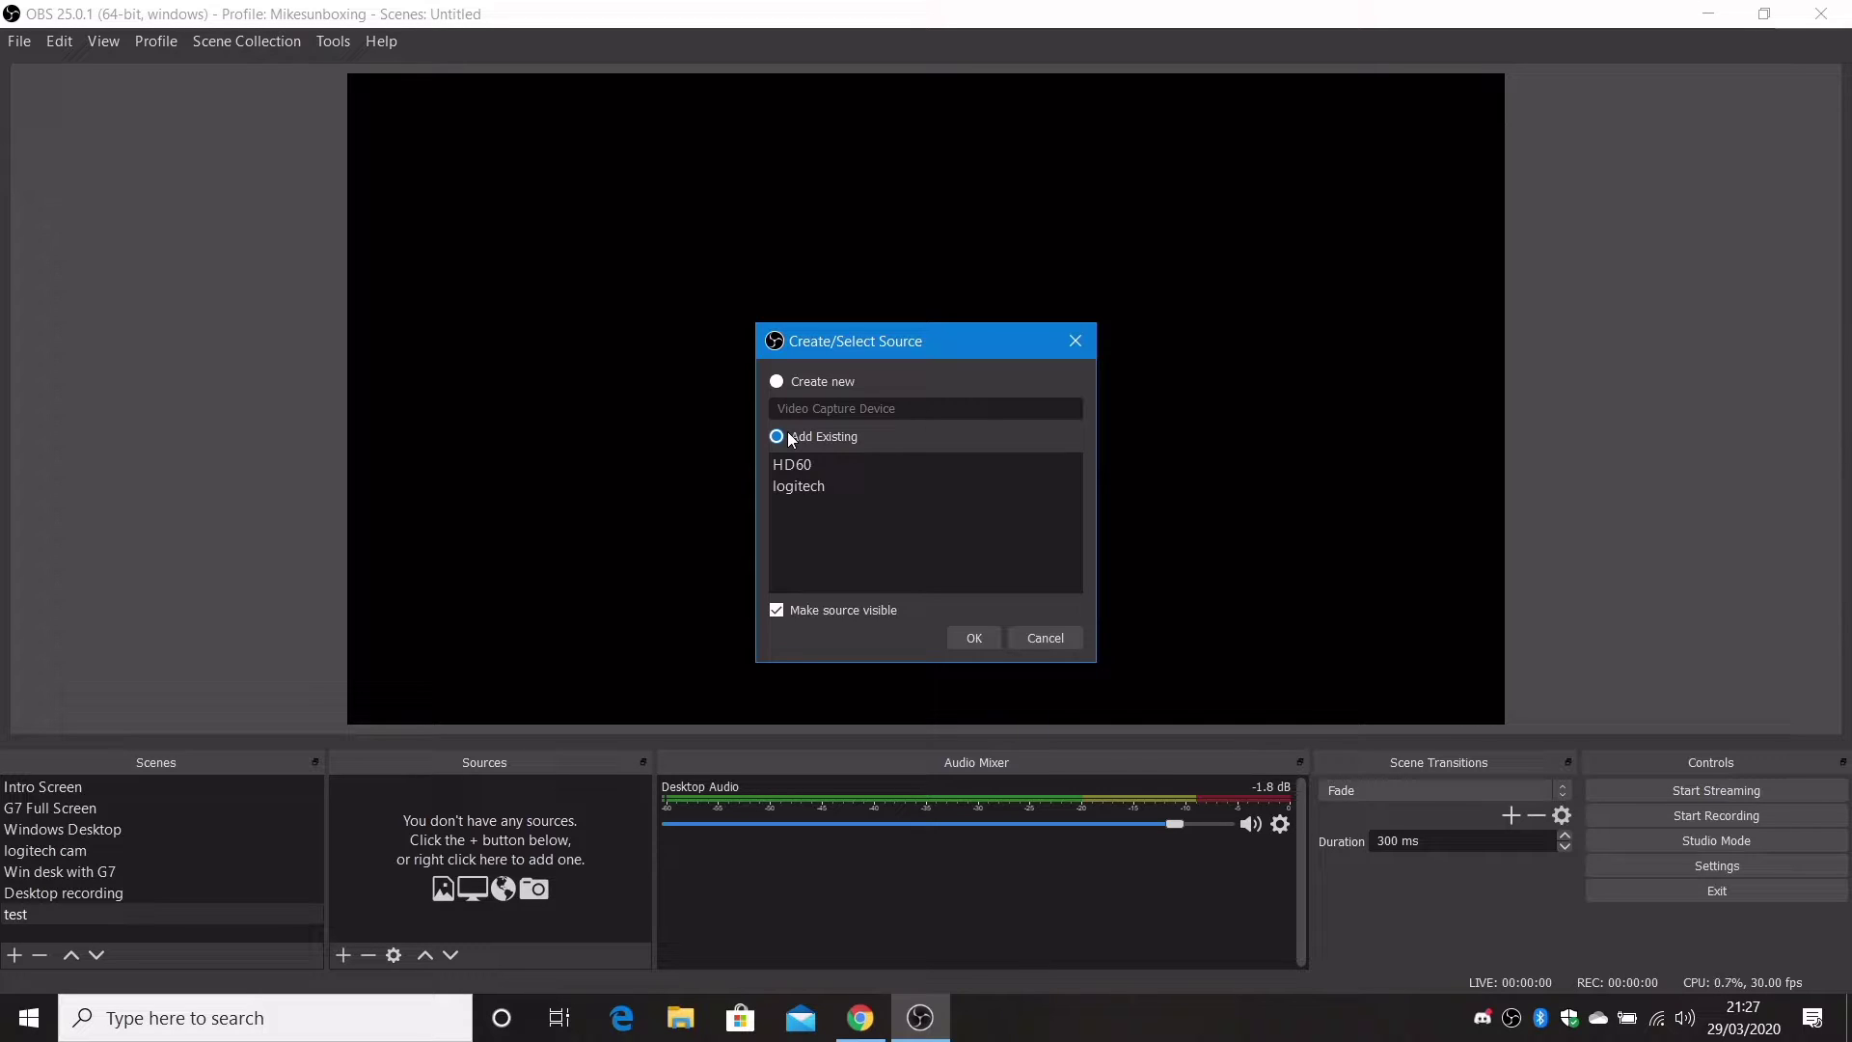
pyautogui.click(795, 461)
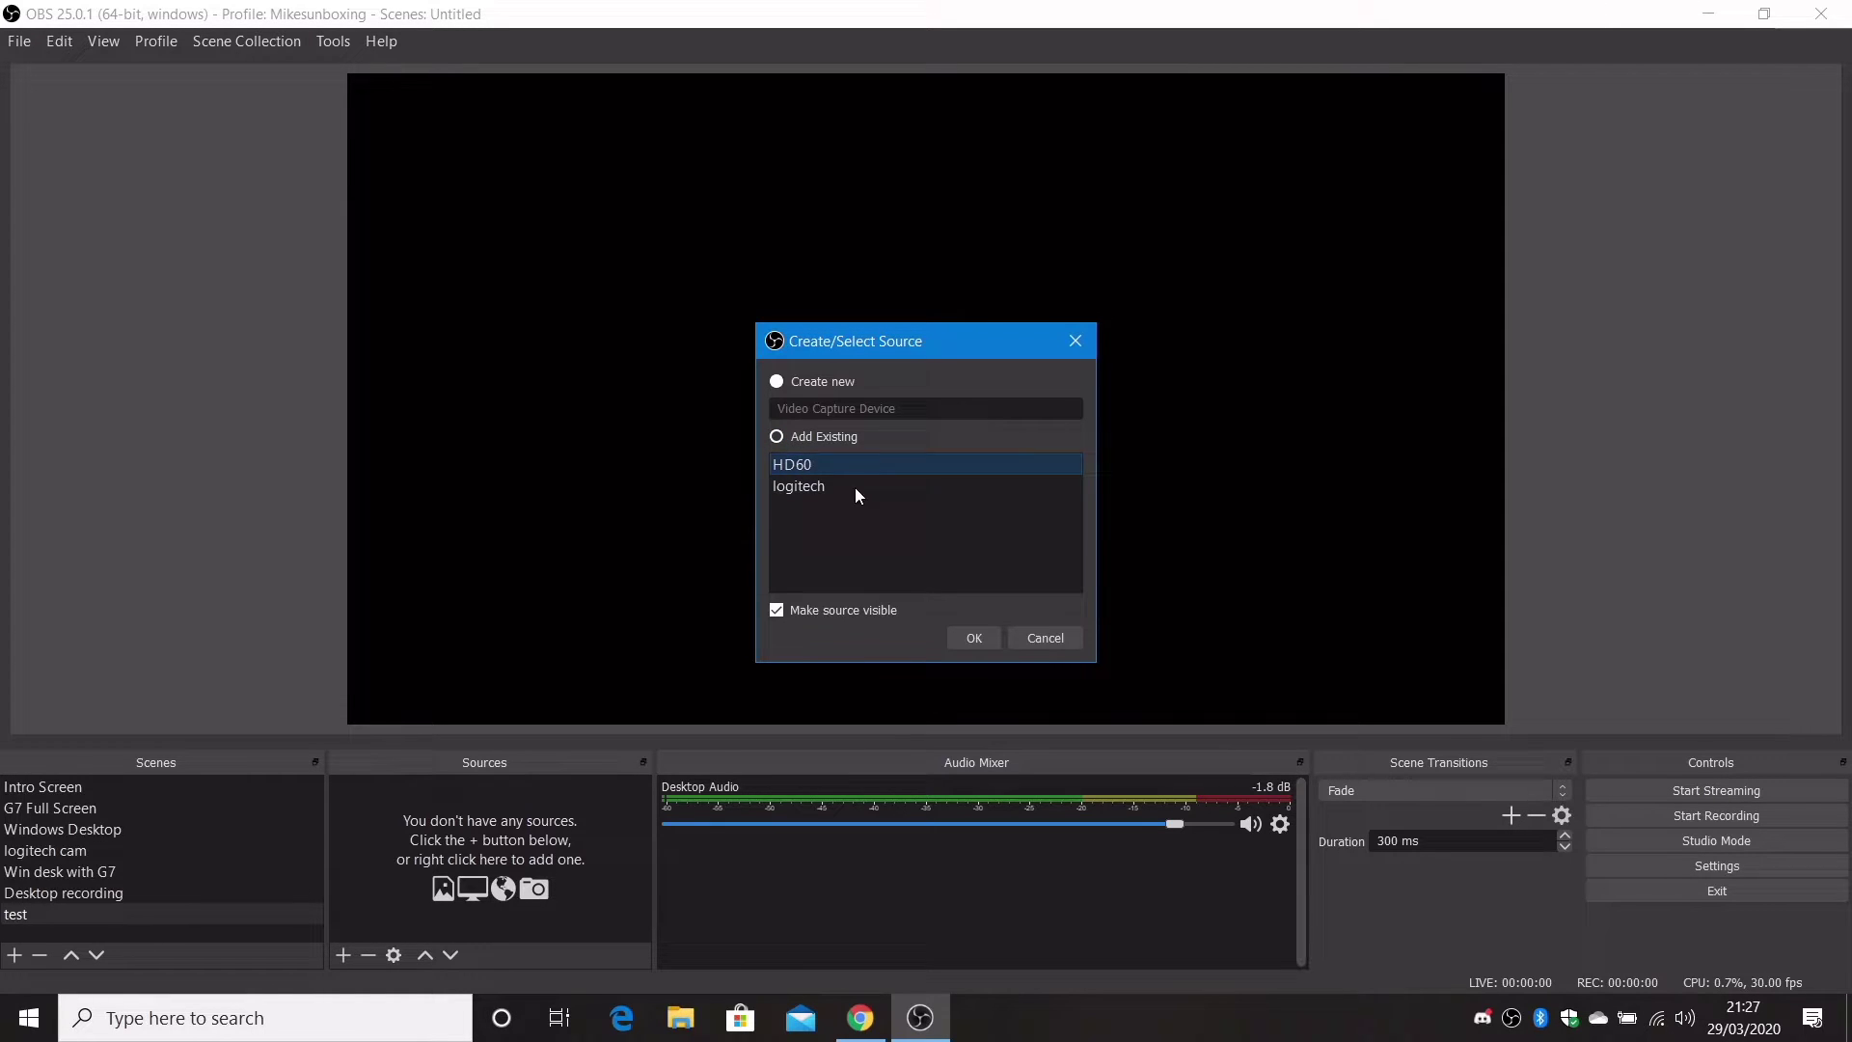
pyautogui.click(971, 635)
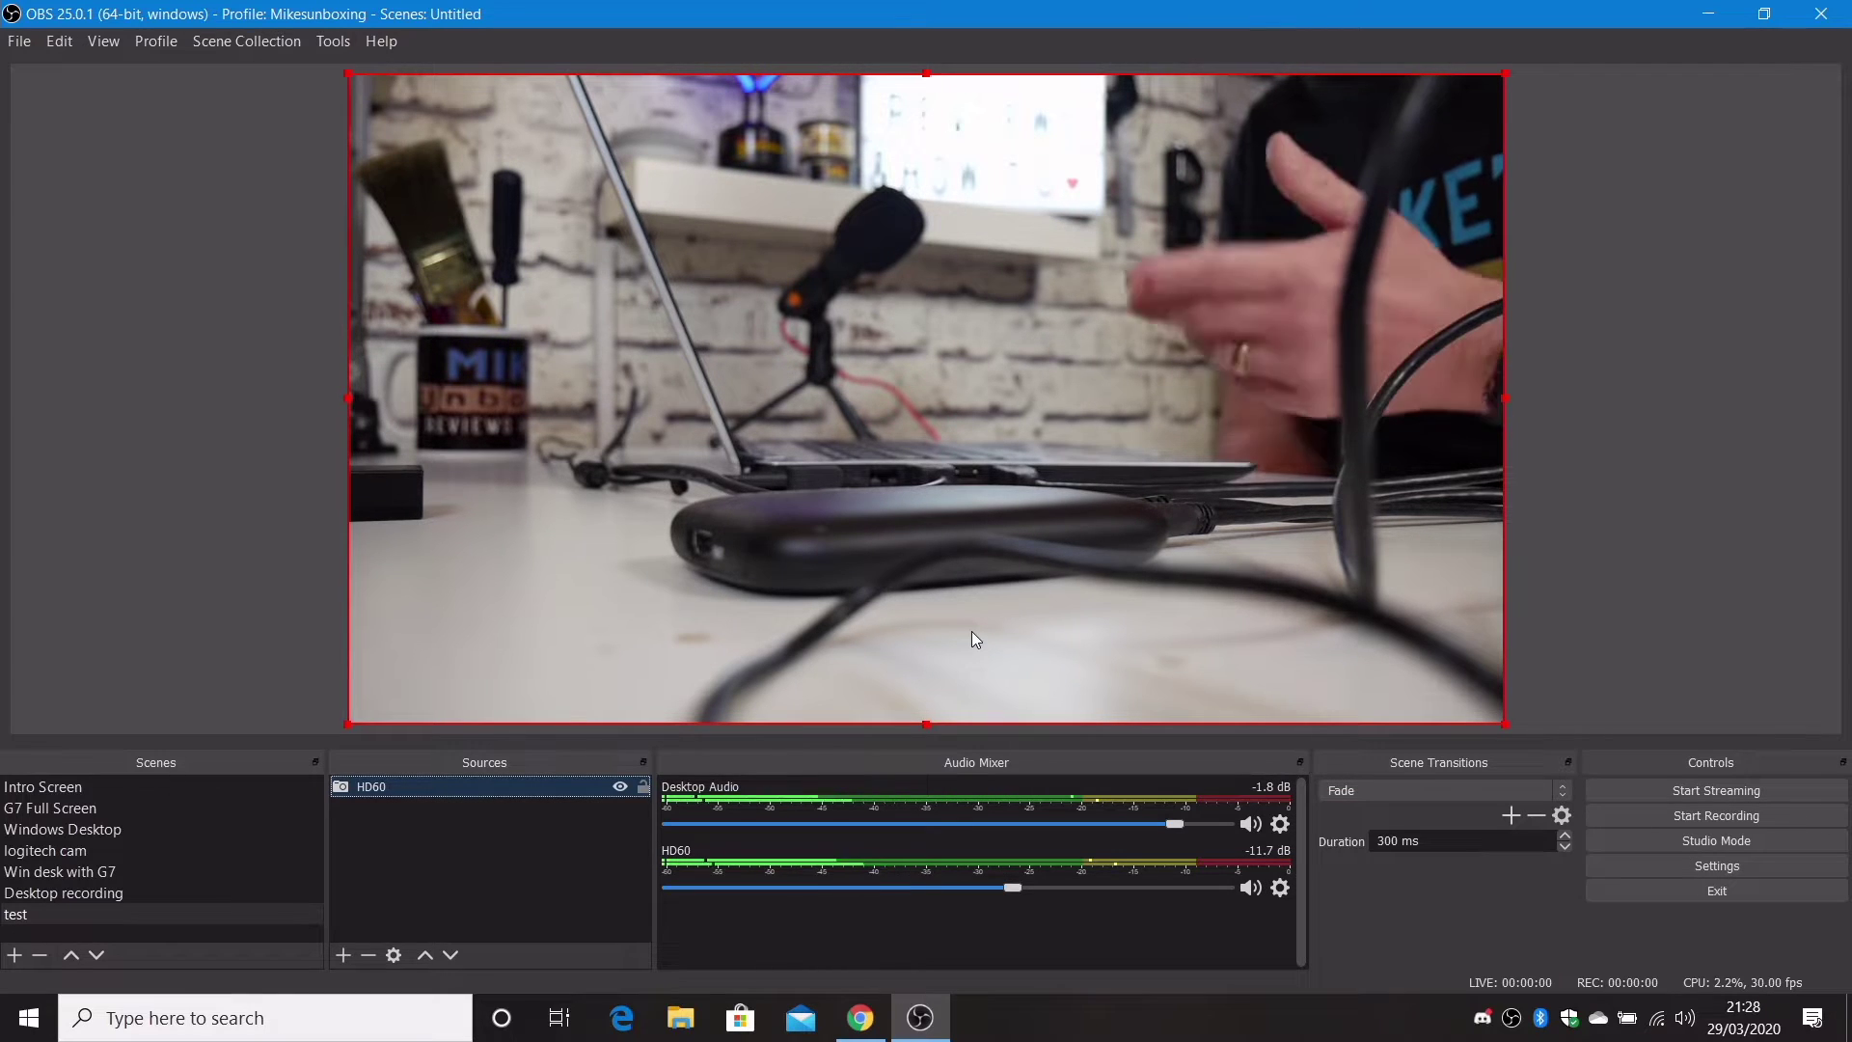
# Open the HD60 source's properties and its Configure Video driver window.
pyautogui.rightClick(801, 349)
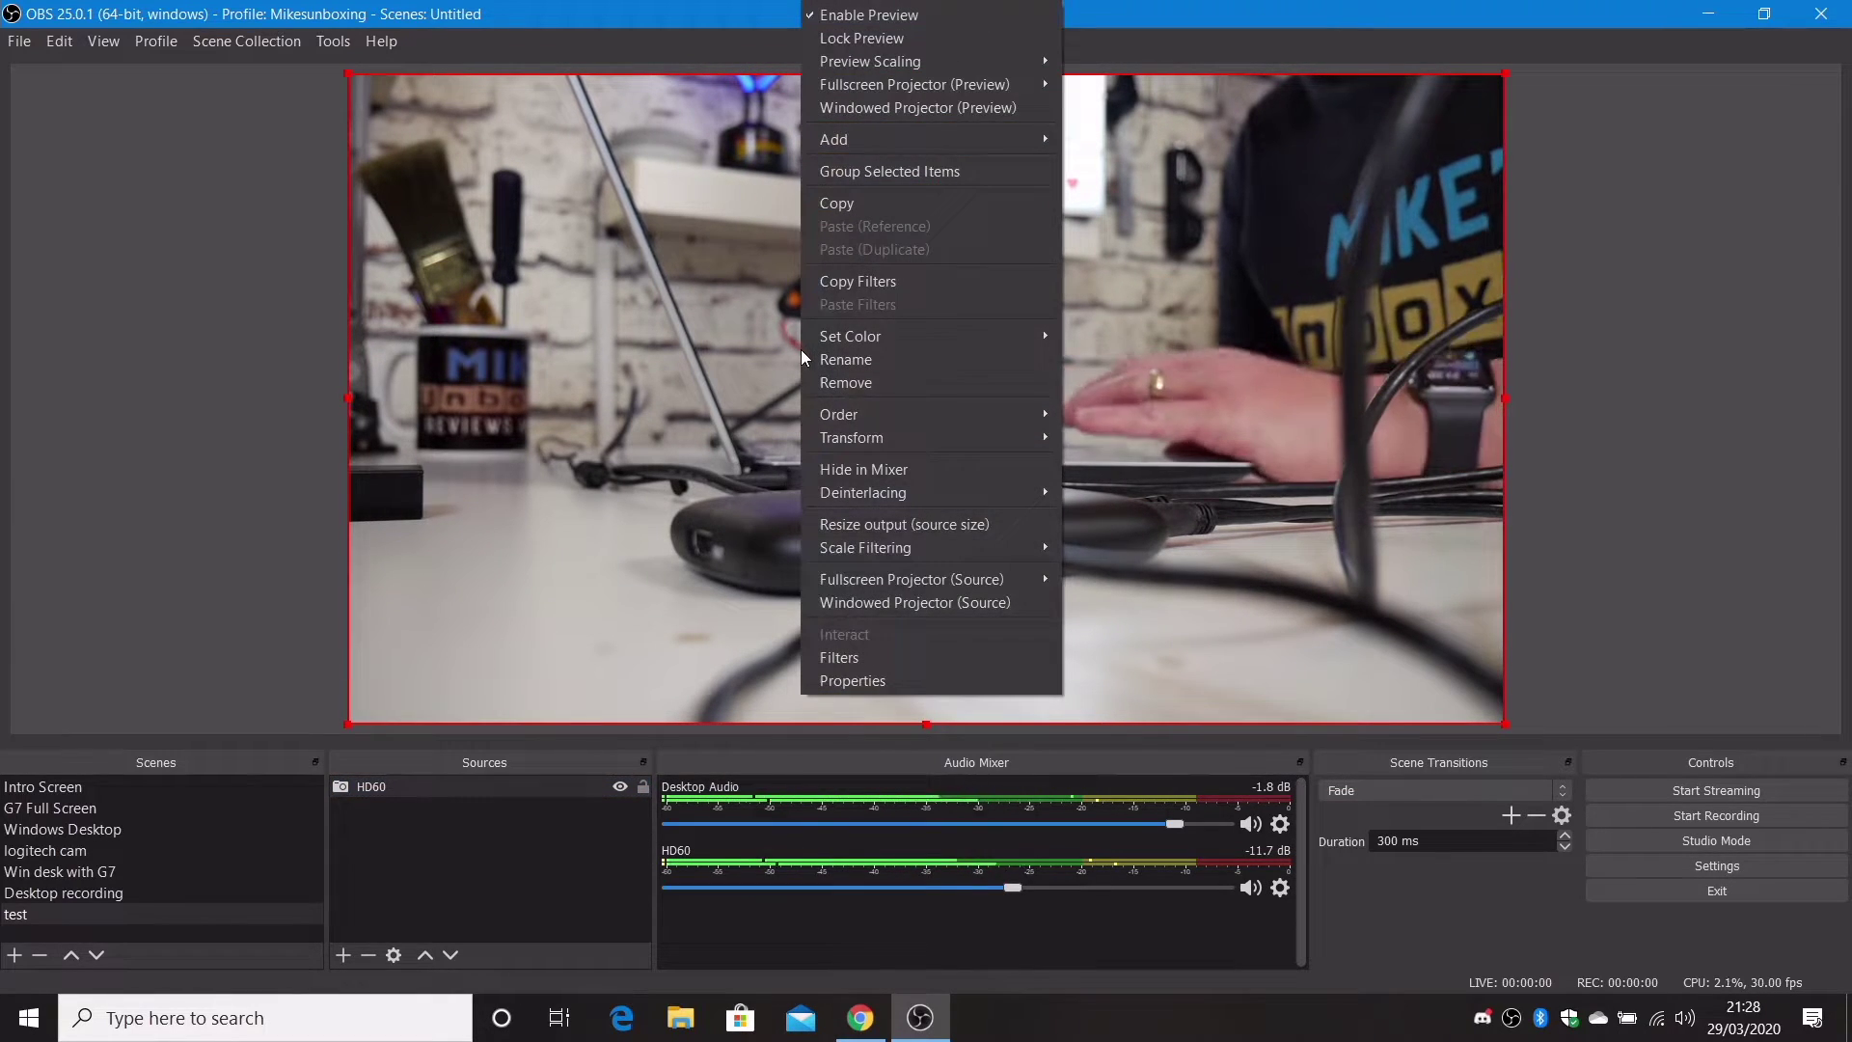
pyautogui.click(877, 681)
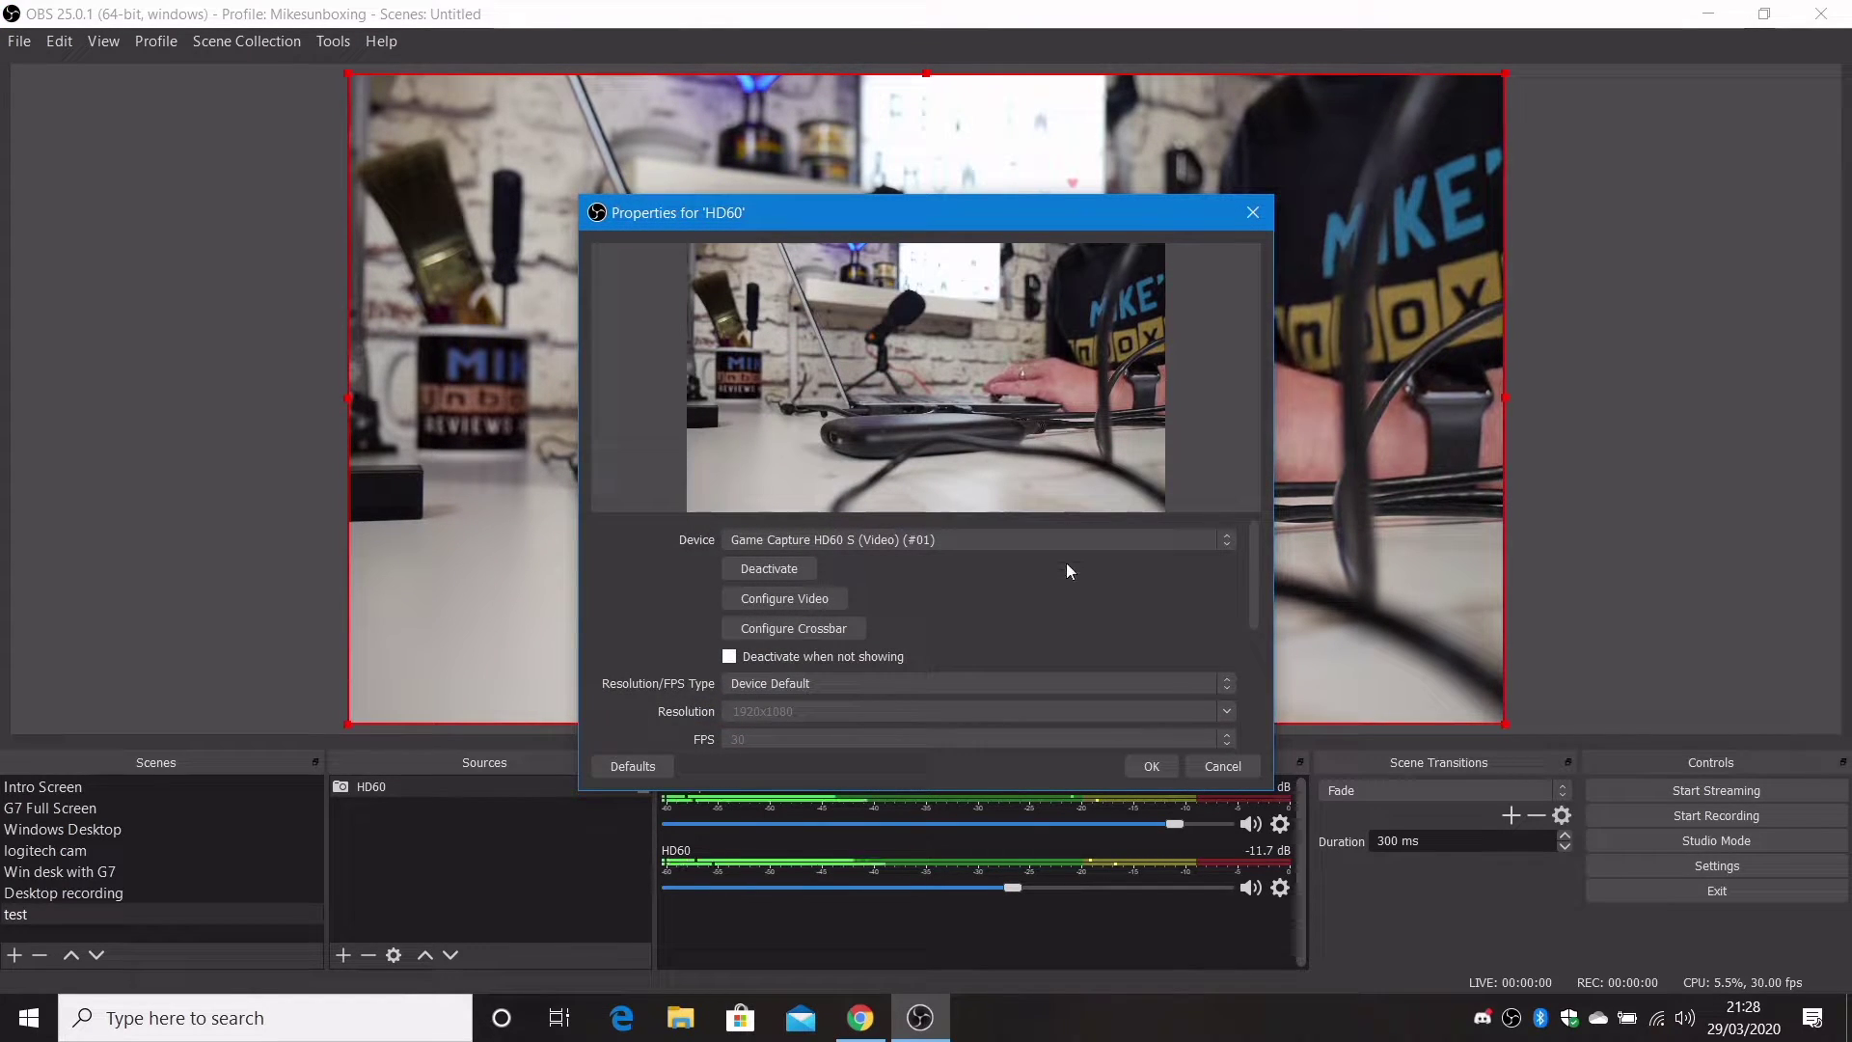
pyautogui.click(759, 604)
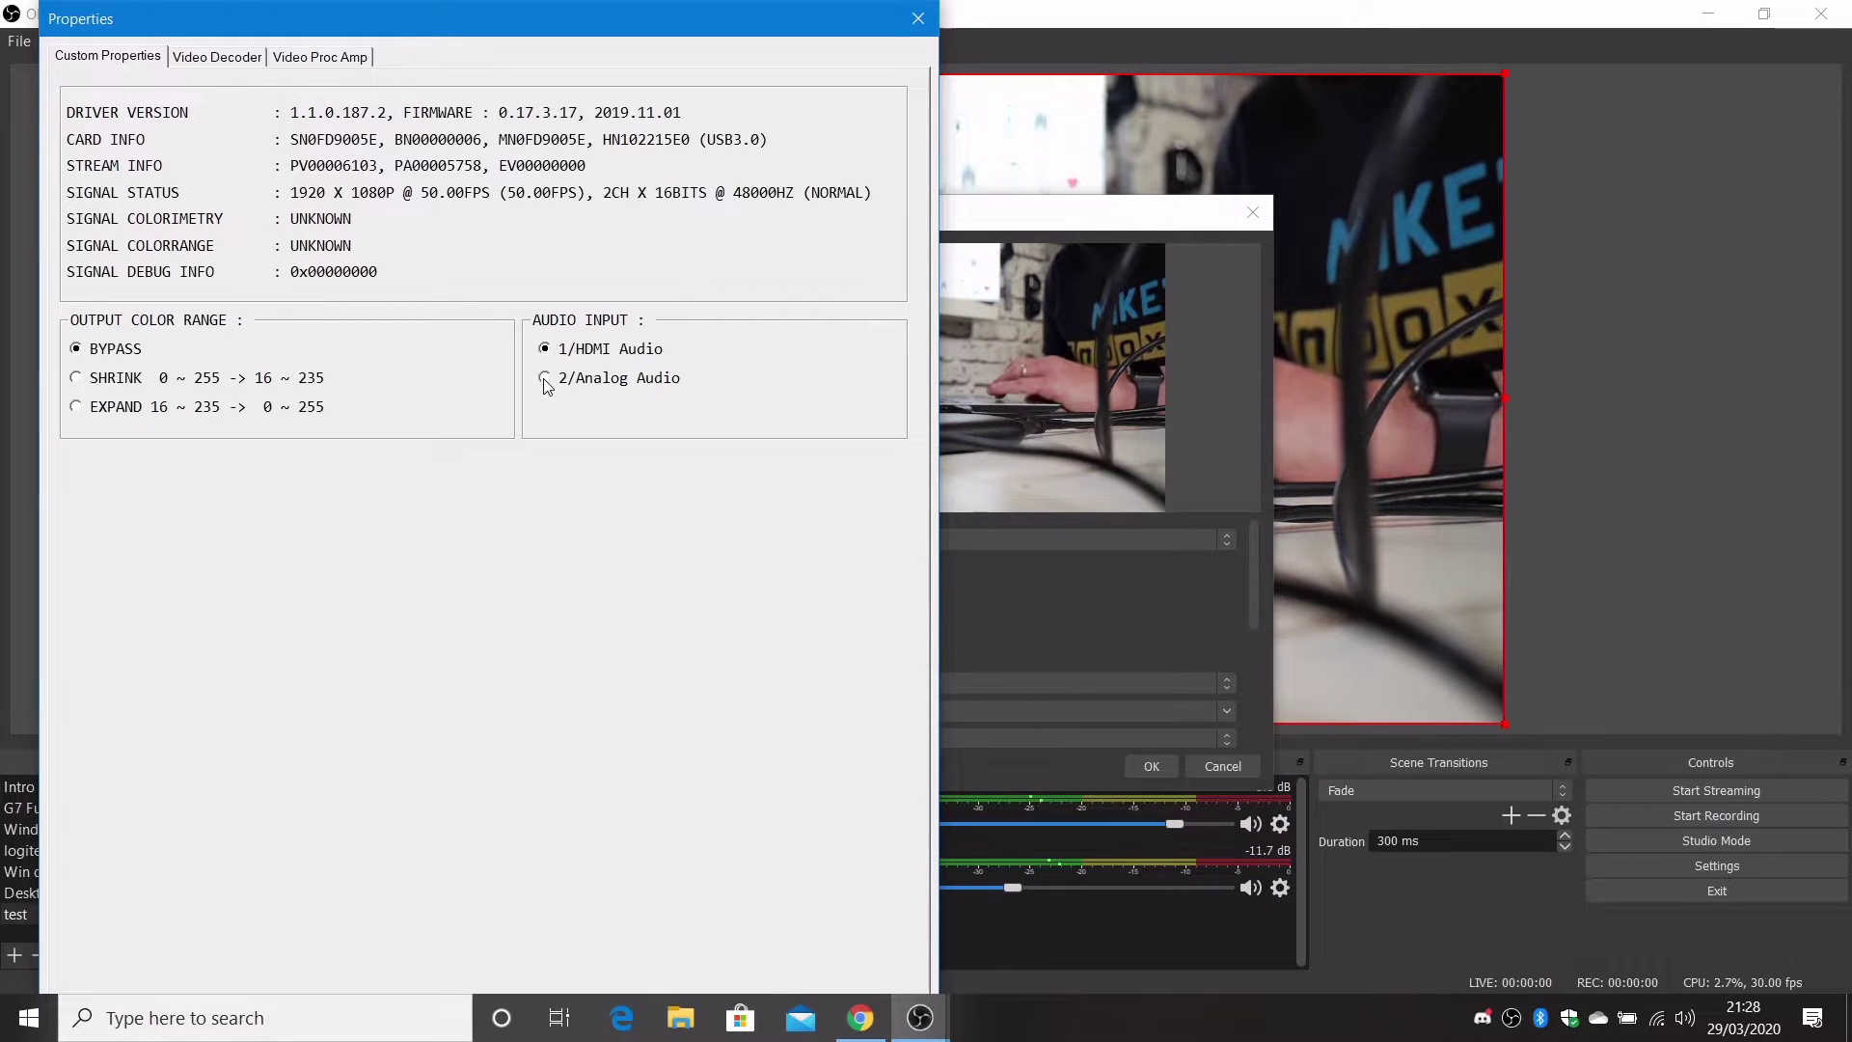
# Check the Video Decoder tab, keeping PAL_B, and the Video Proc Amp tab, then close the driver window.
pyautogui.click(211, 60)
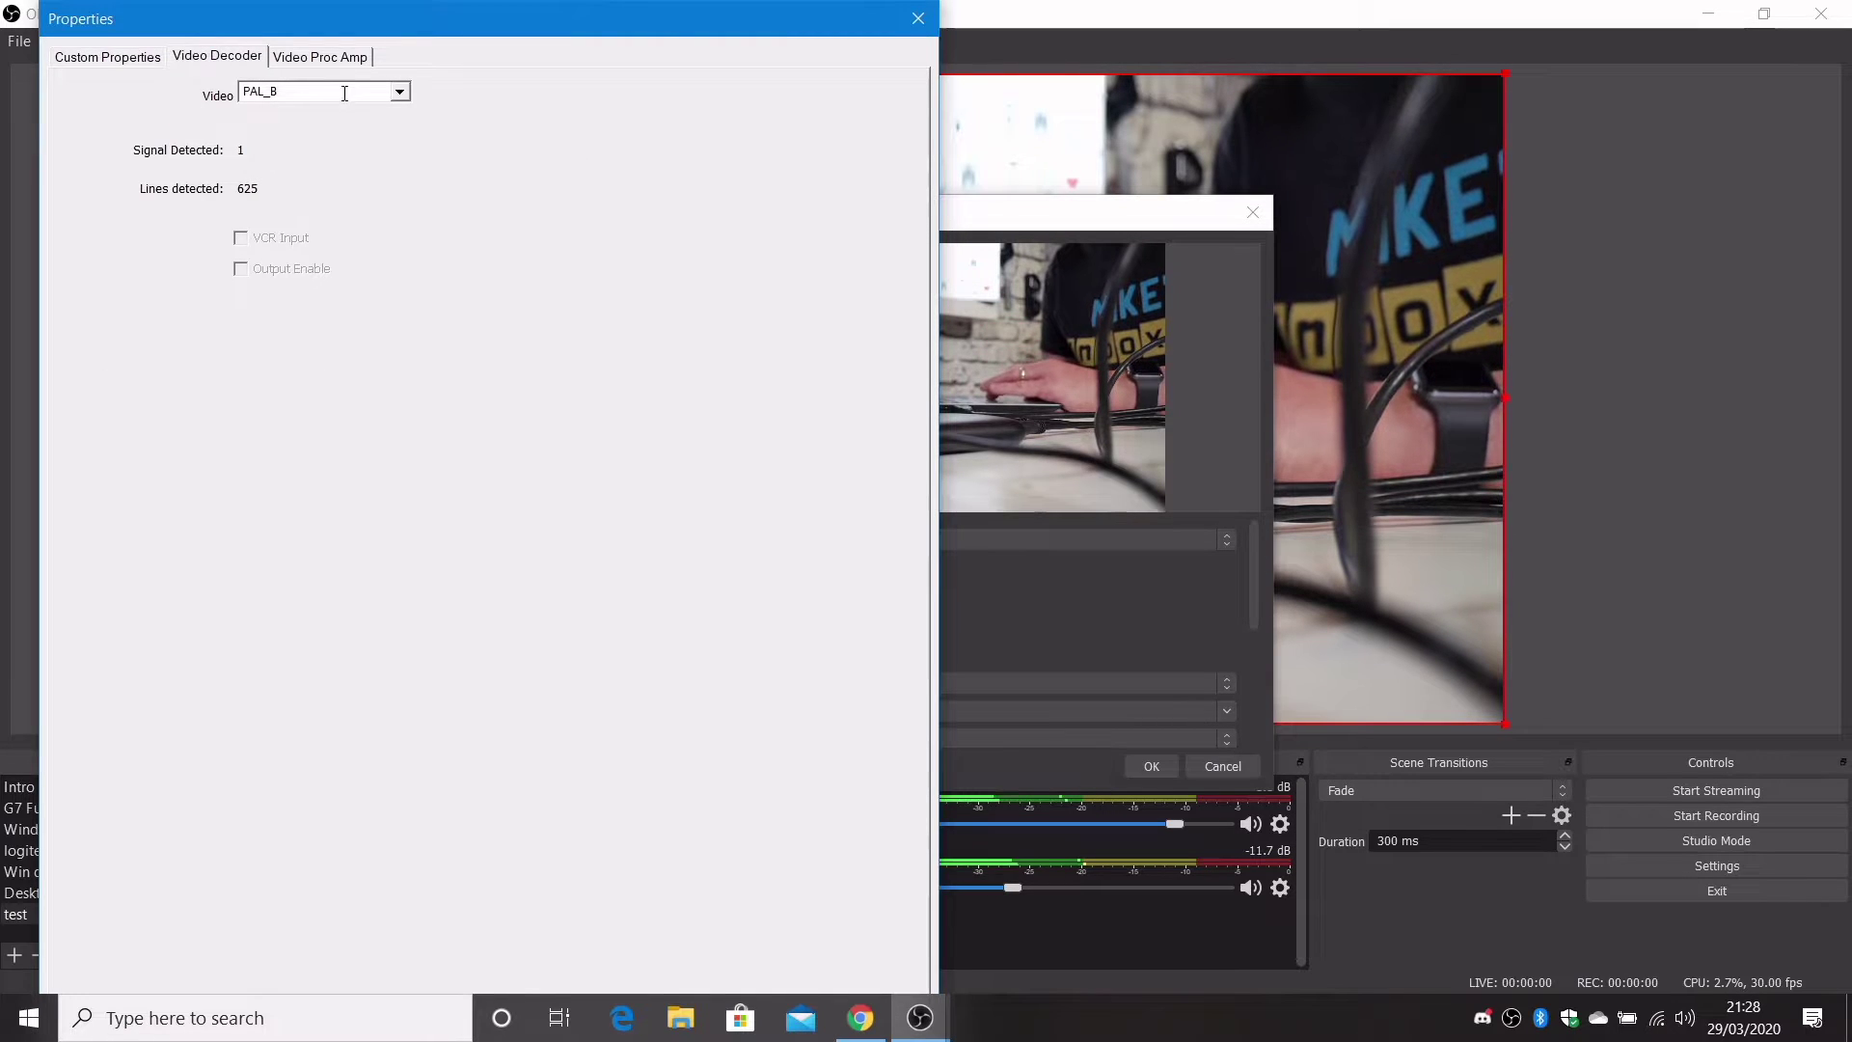
pyautogui.click(400, 97)
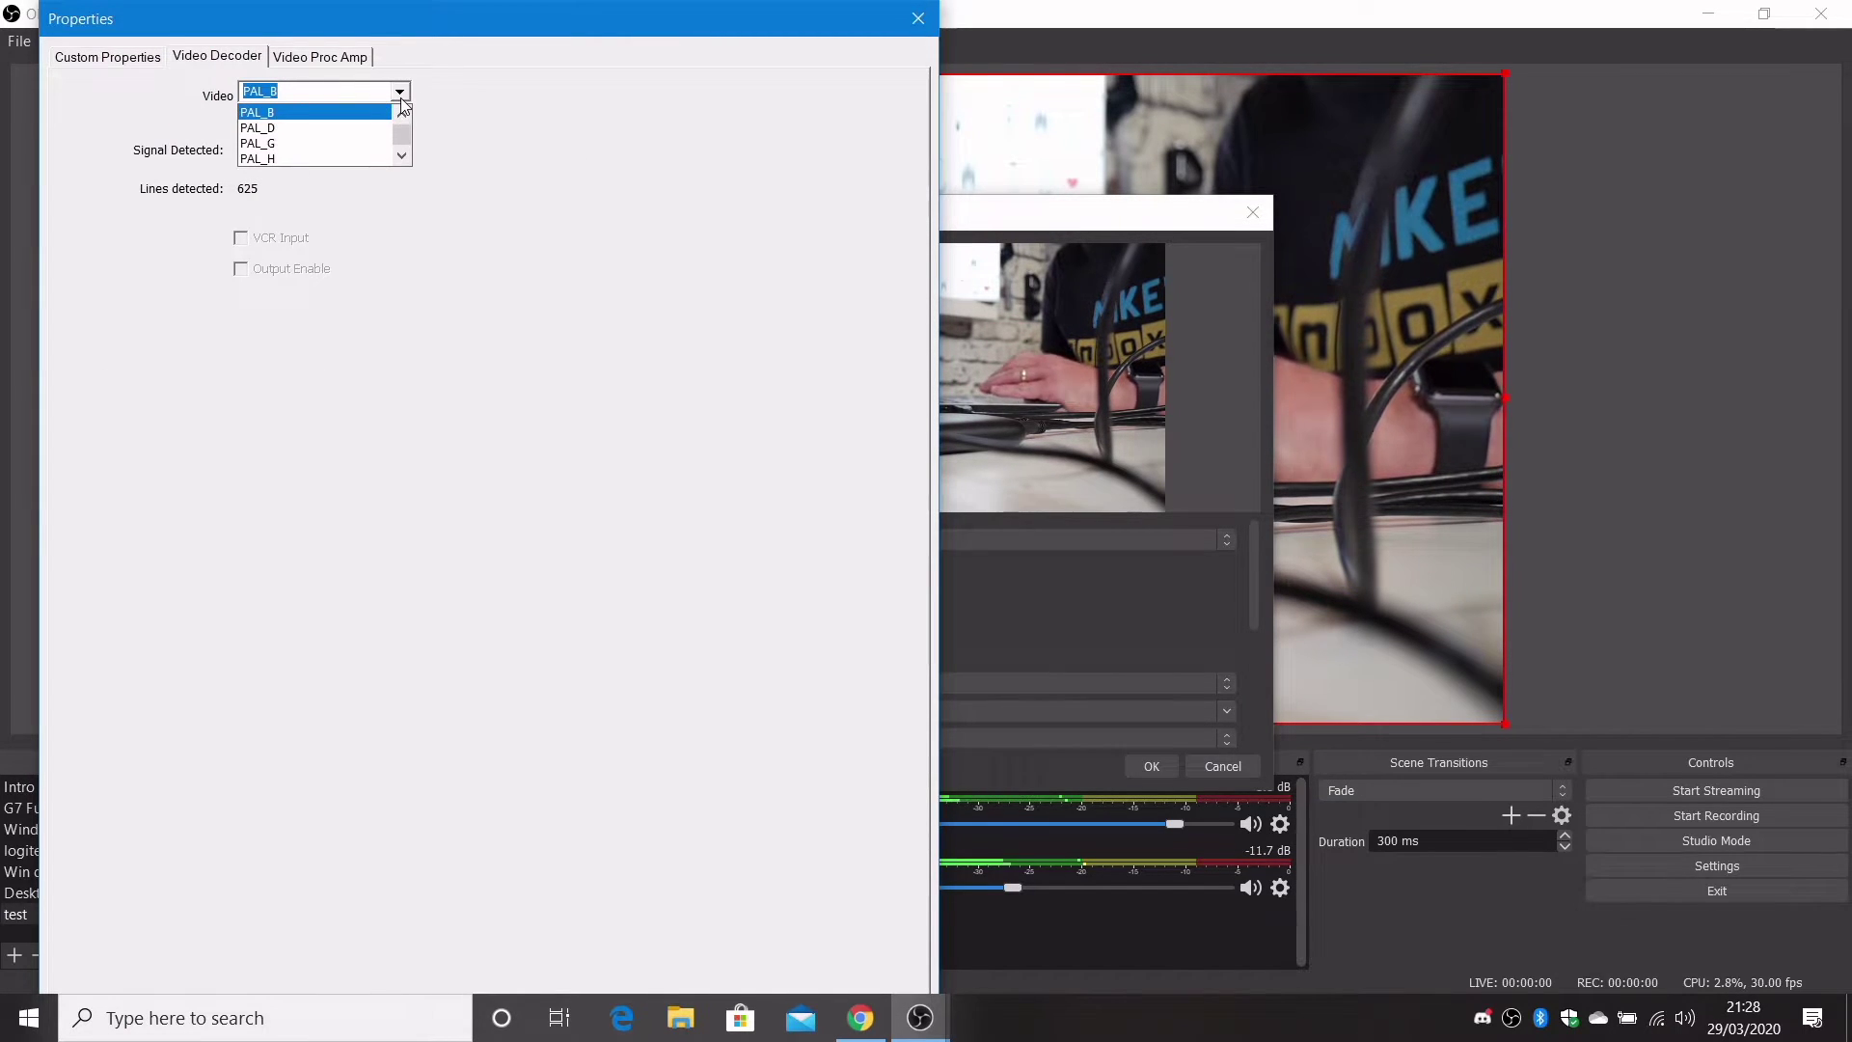
pyautogui.click(401, 155)
pyautogui.click(402, 155)
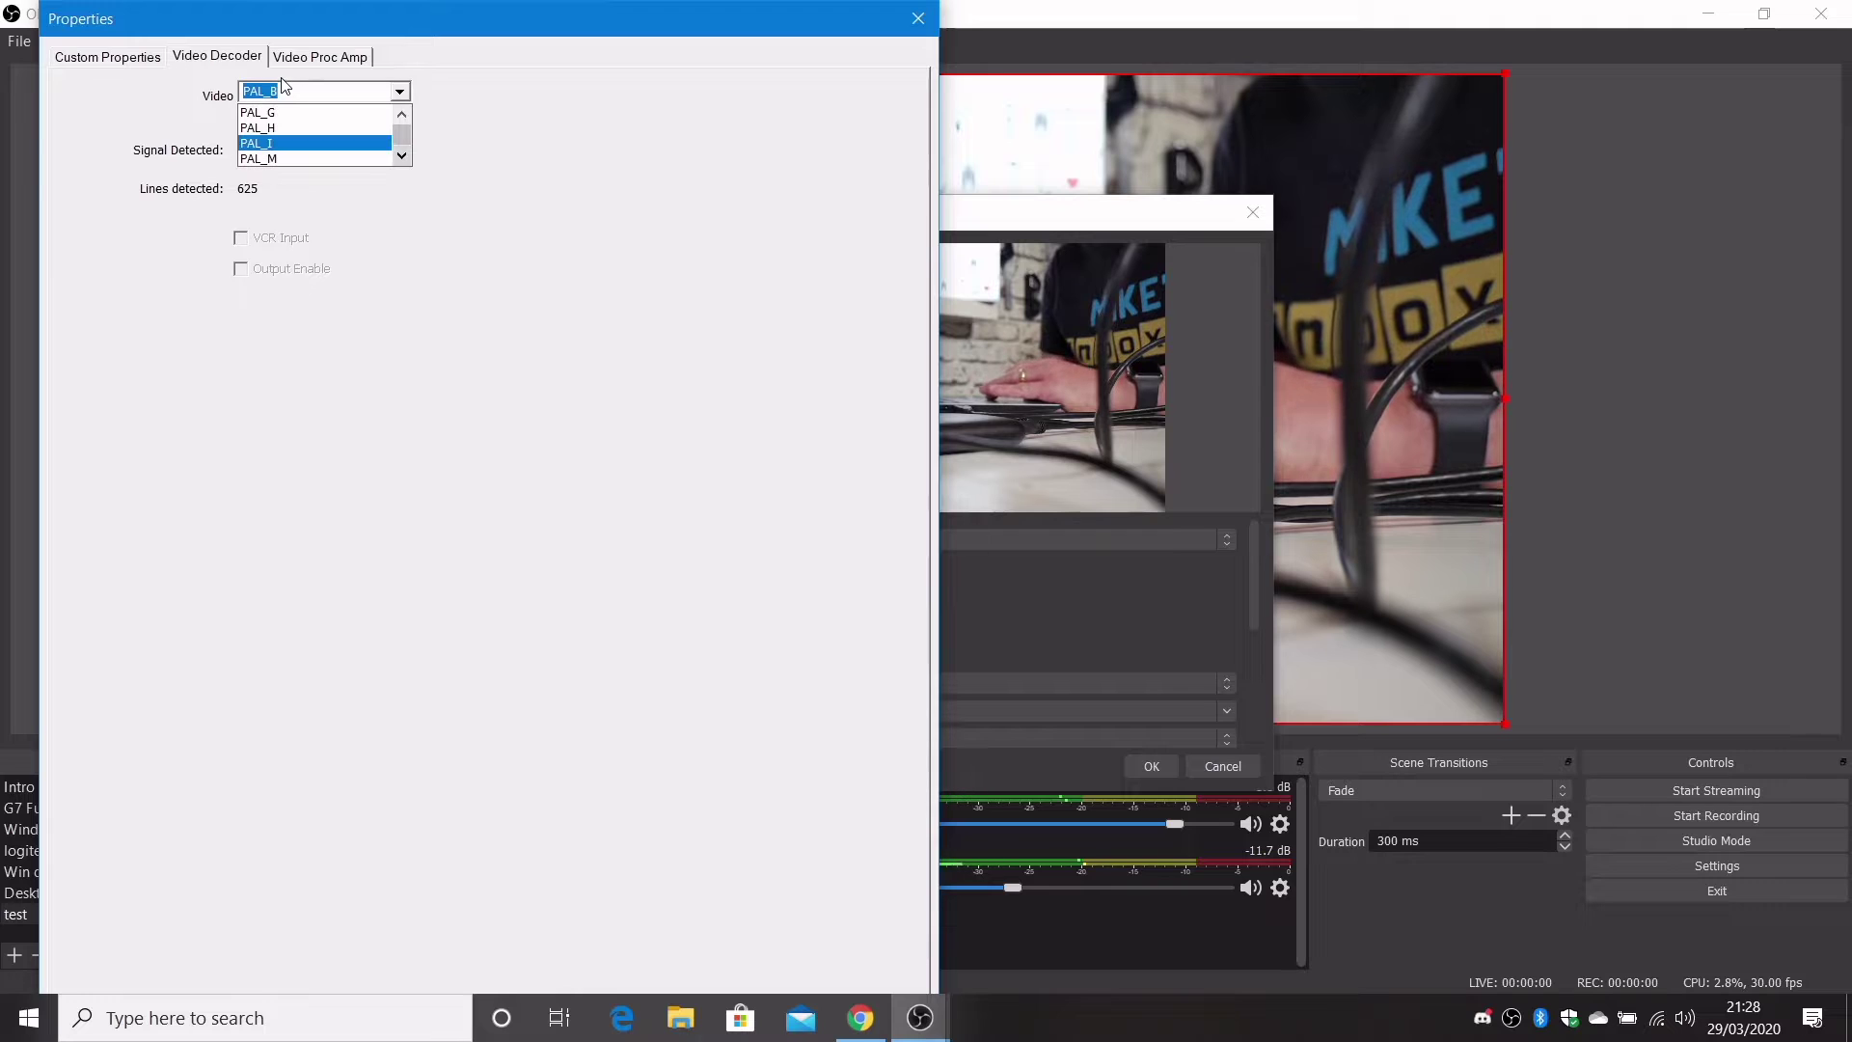
pyautogui.click(299, 55)
pyautogui.click(310, 58)
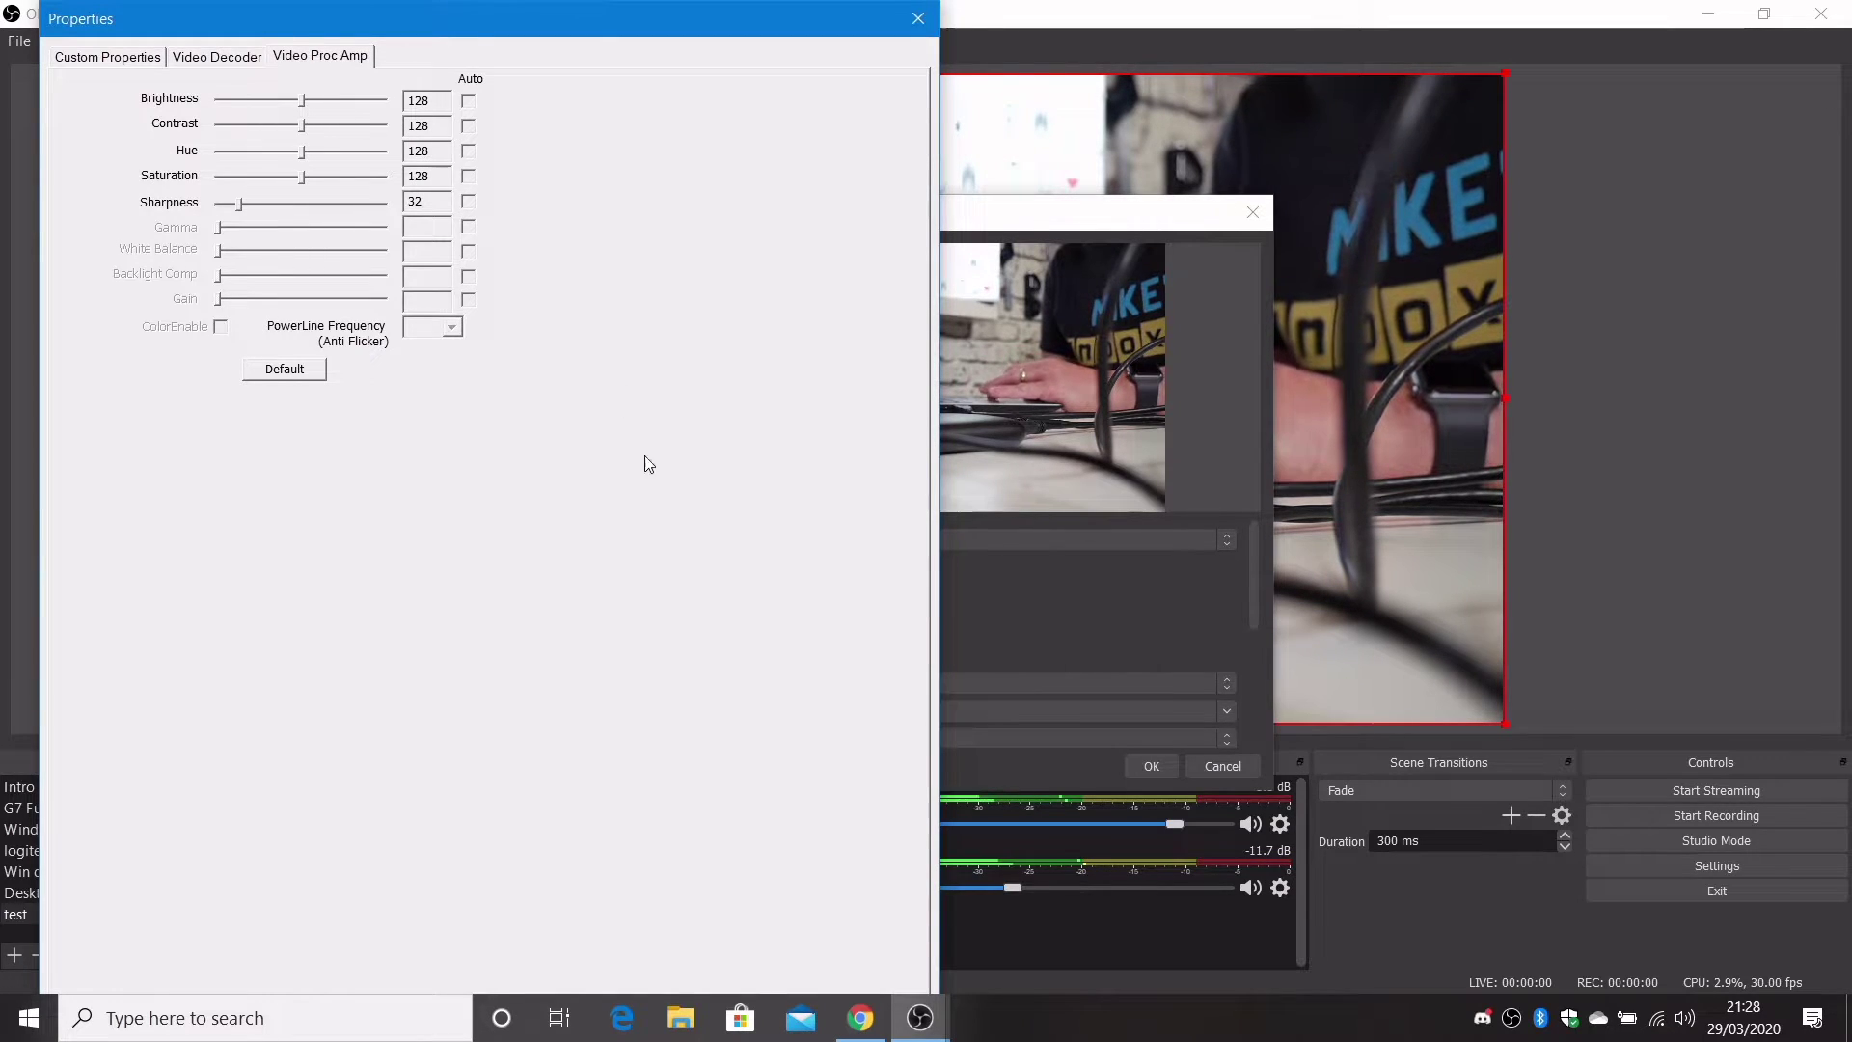
pyautogui.click(916, 23)
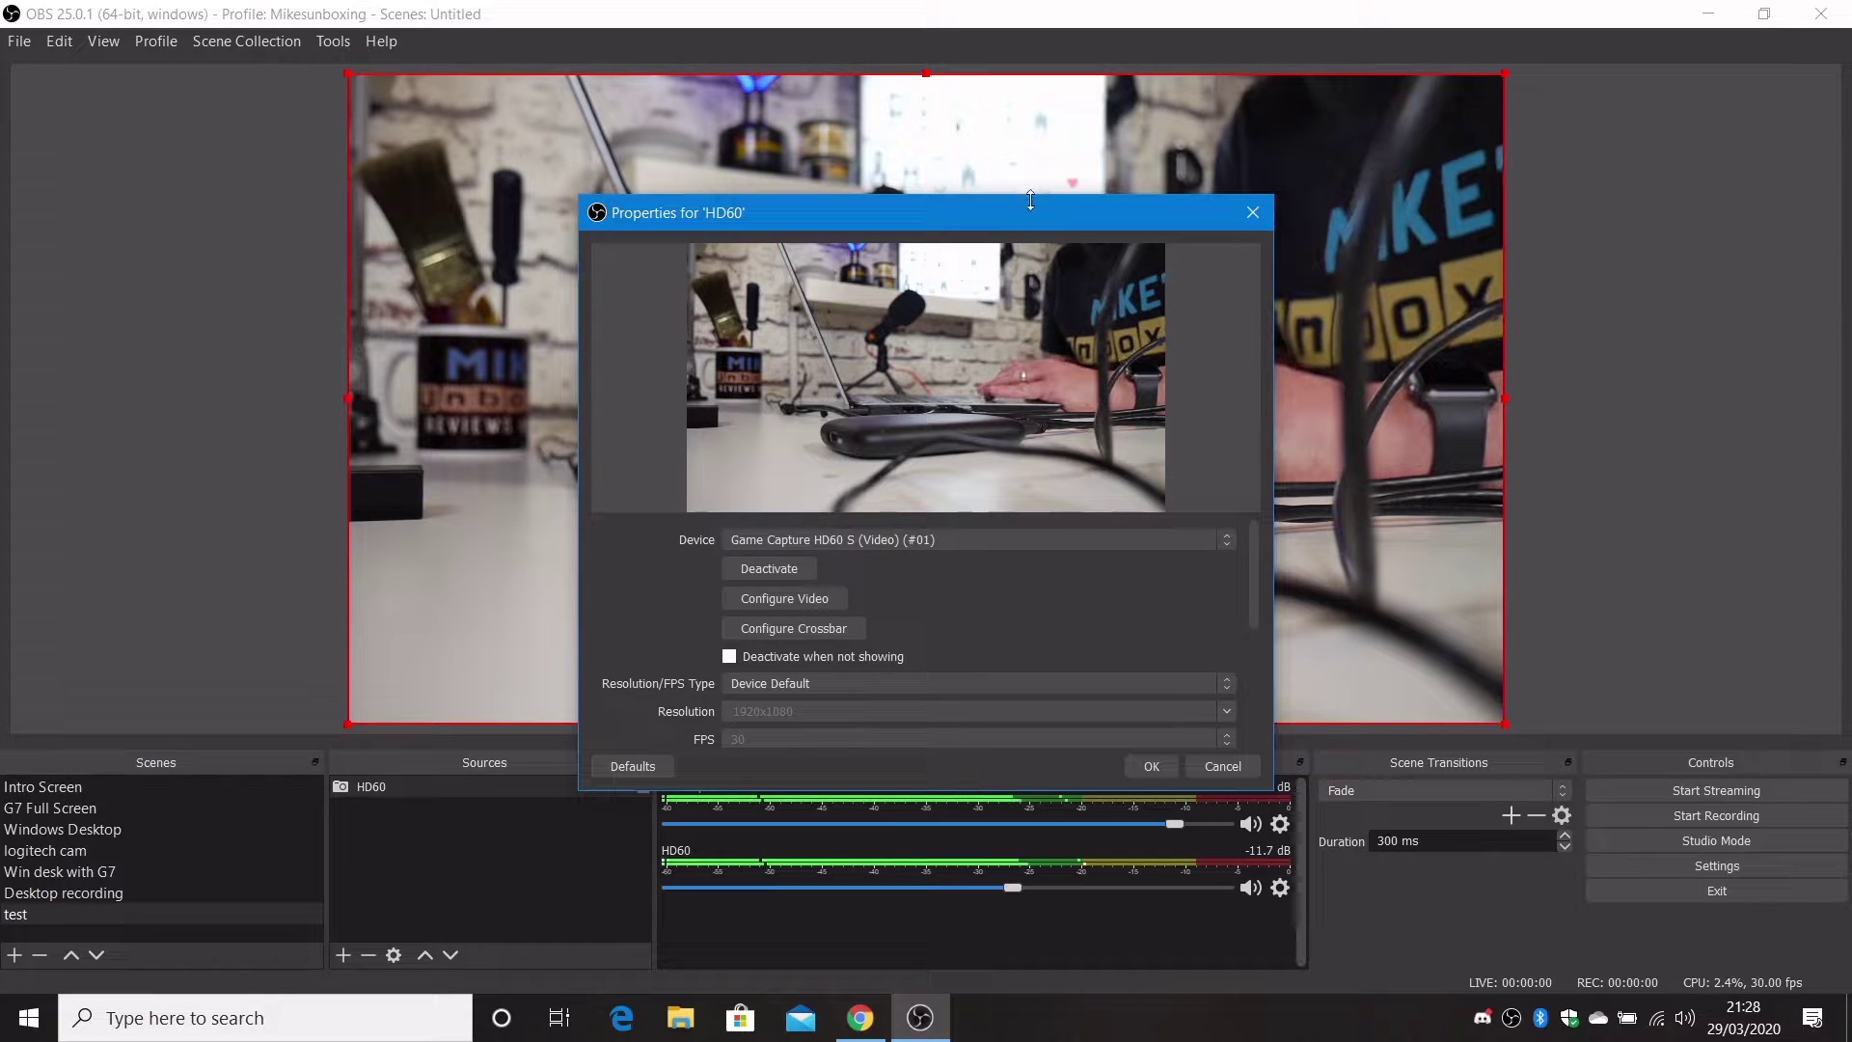
# Keep HD60's Resolution/FPS Type on Device Default, review its audio options, and confirm the properties.
pyautogui.moveTo(1044, 216); pyautogui.dragTo(1055, 96)
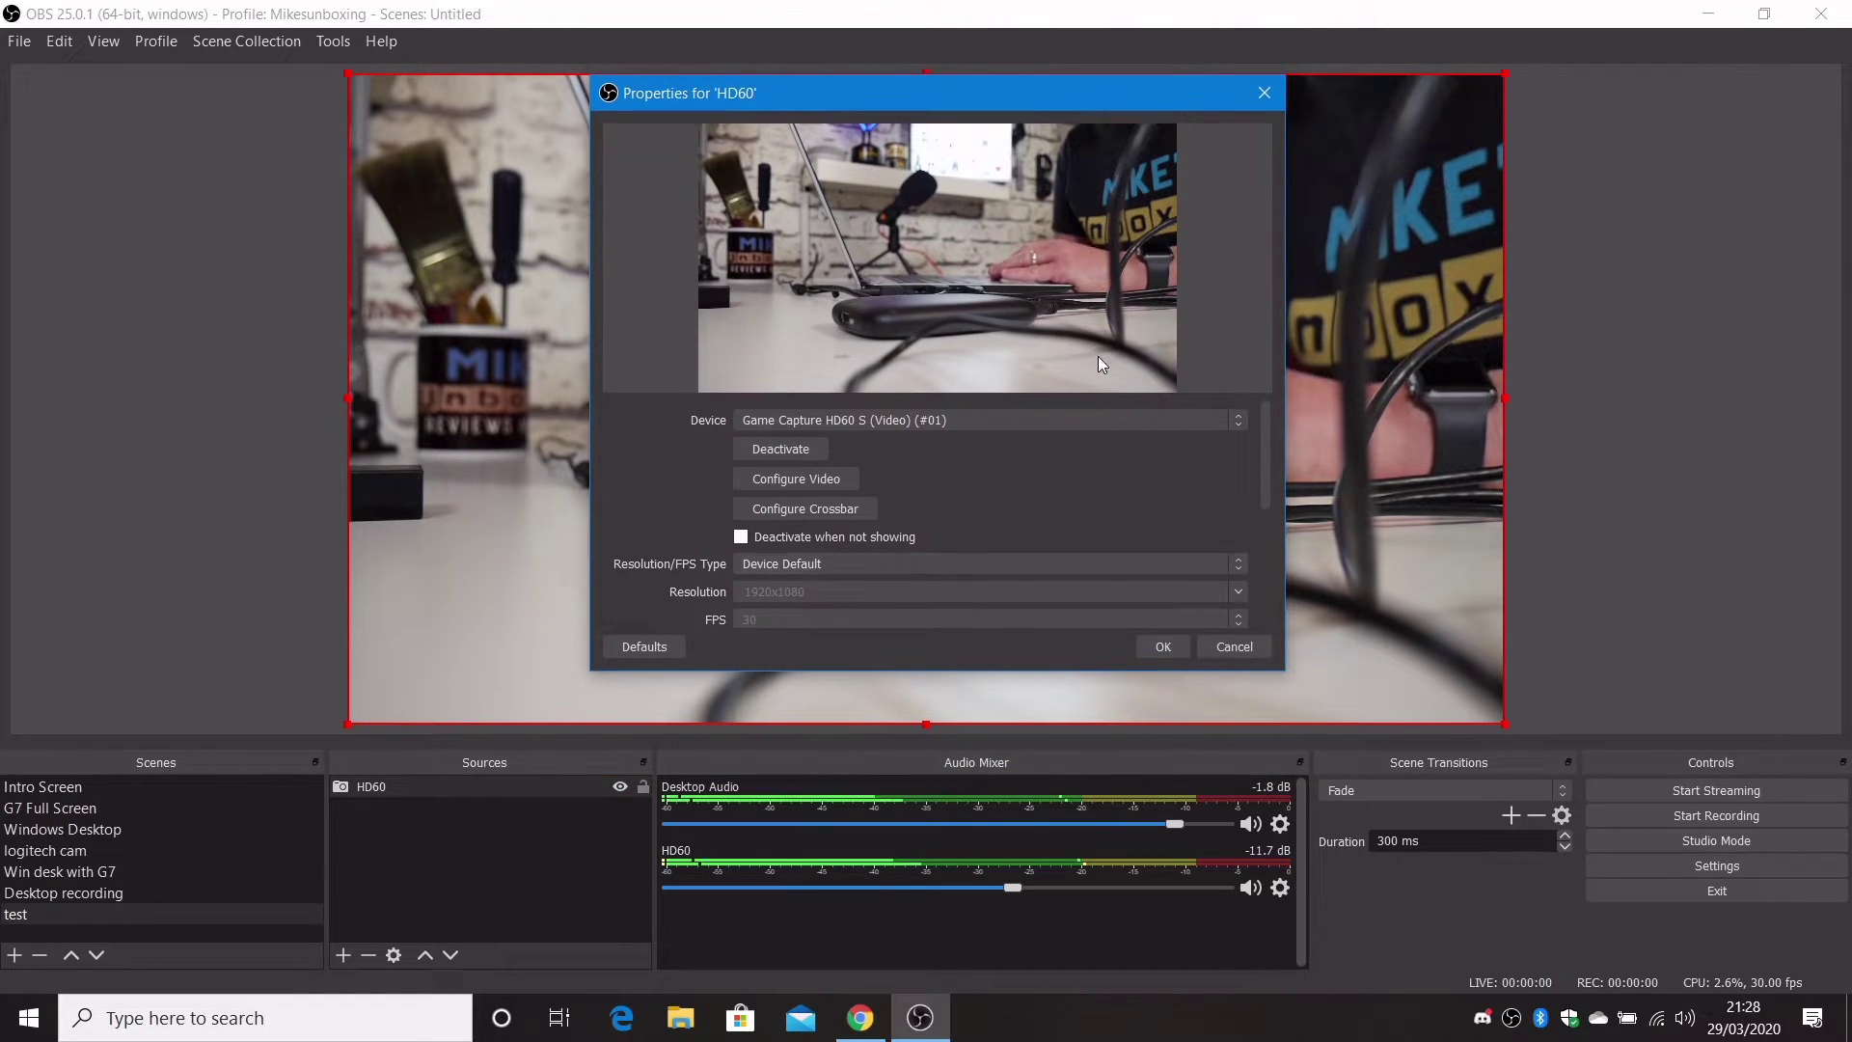
pyautogui.click(1173, 562)
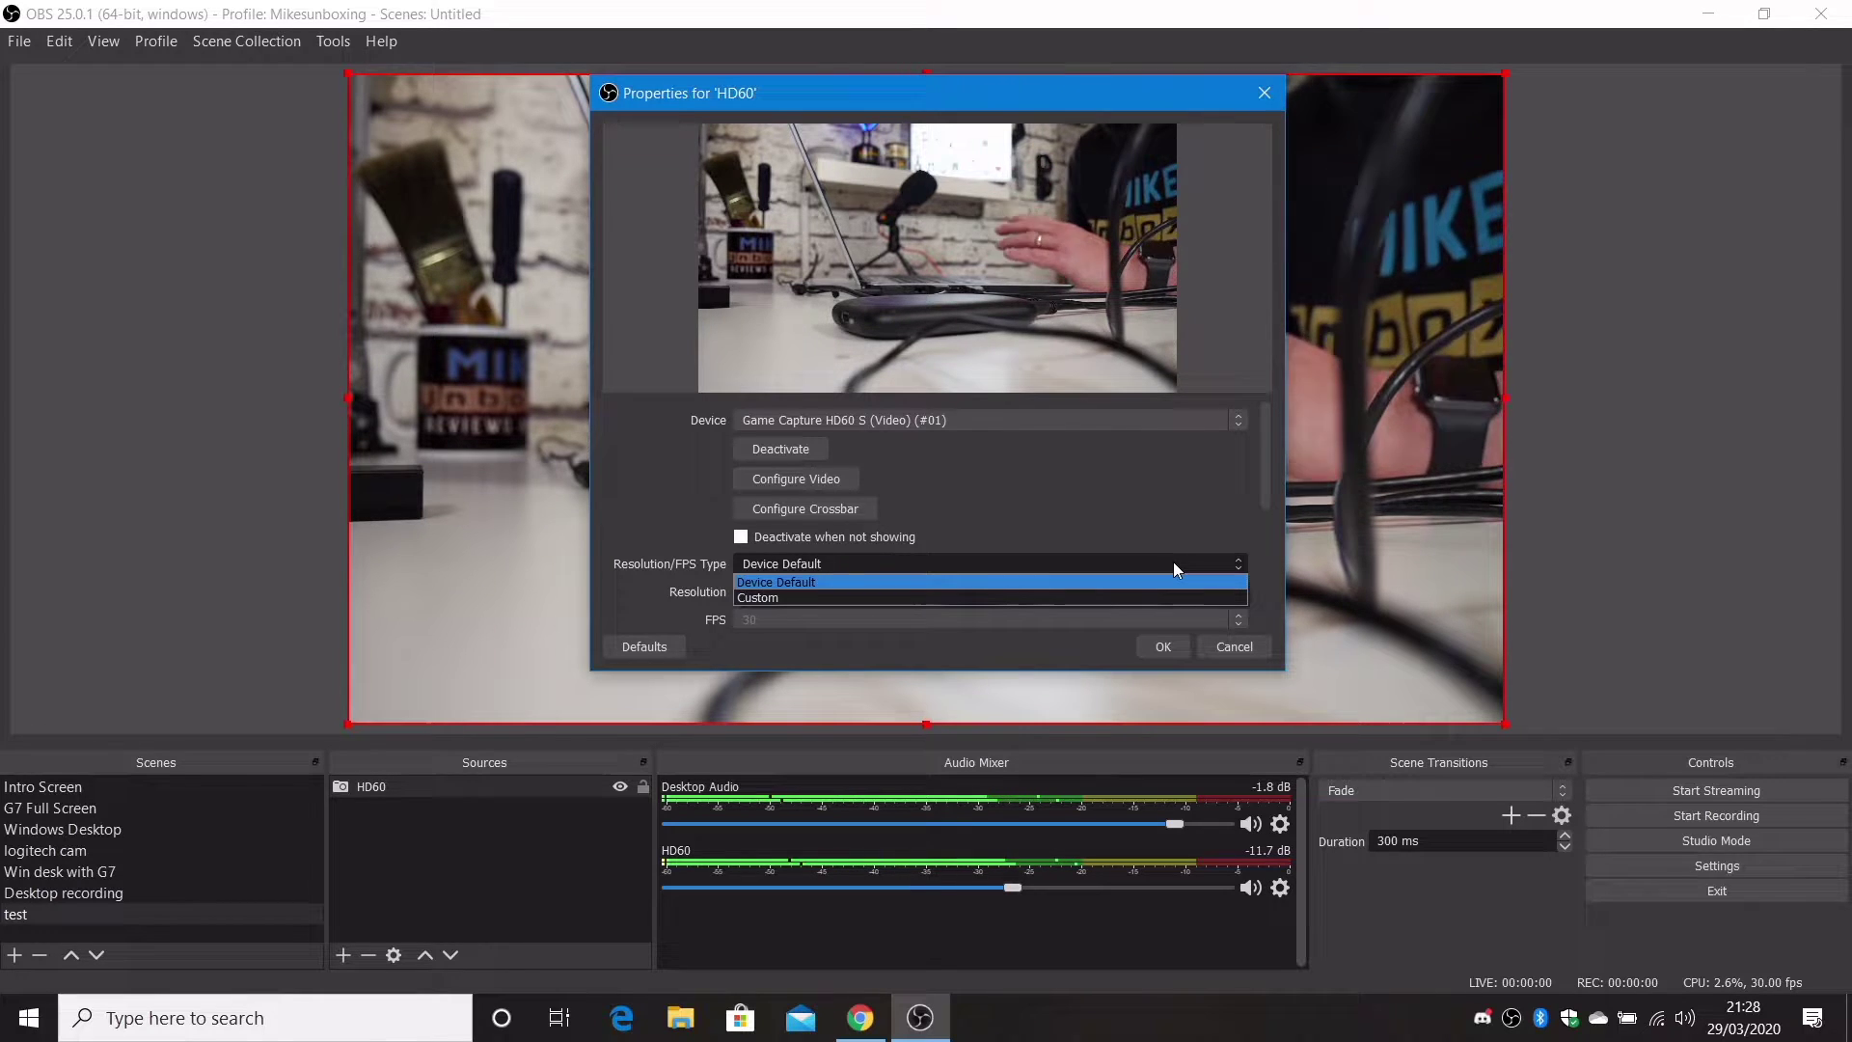
pyautogui.click(1137, 487)
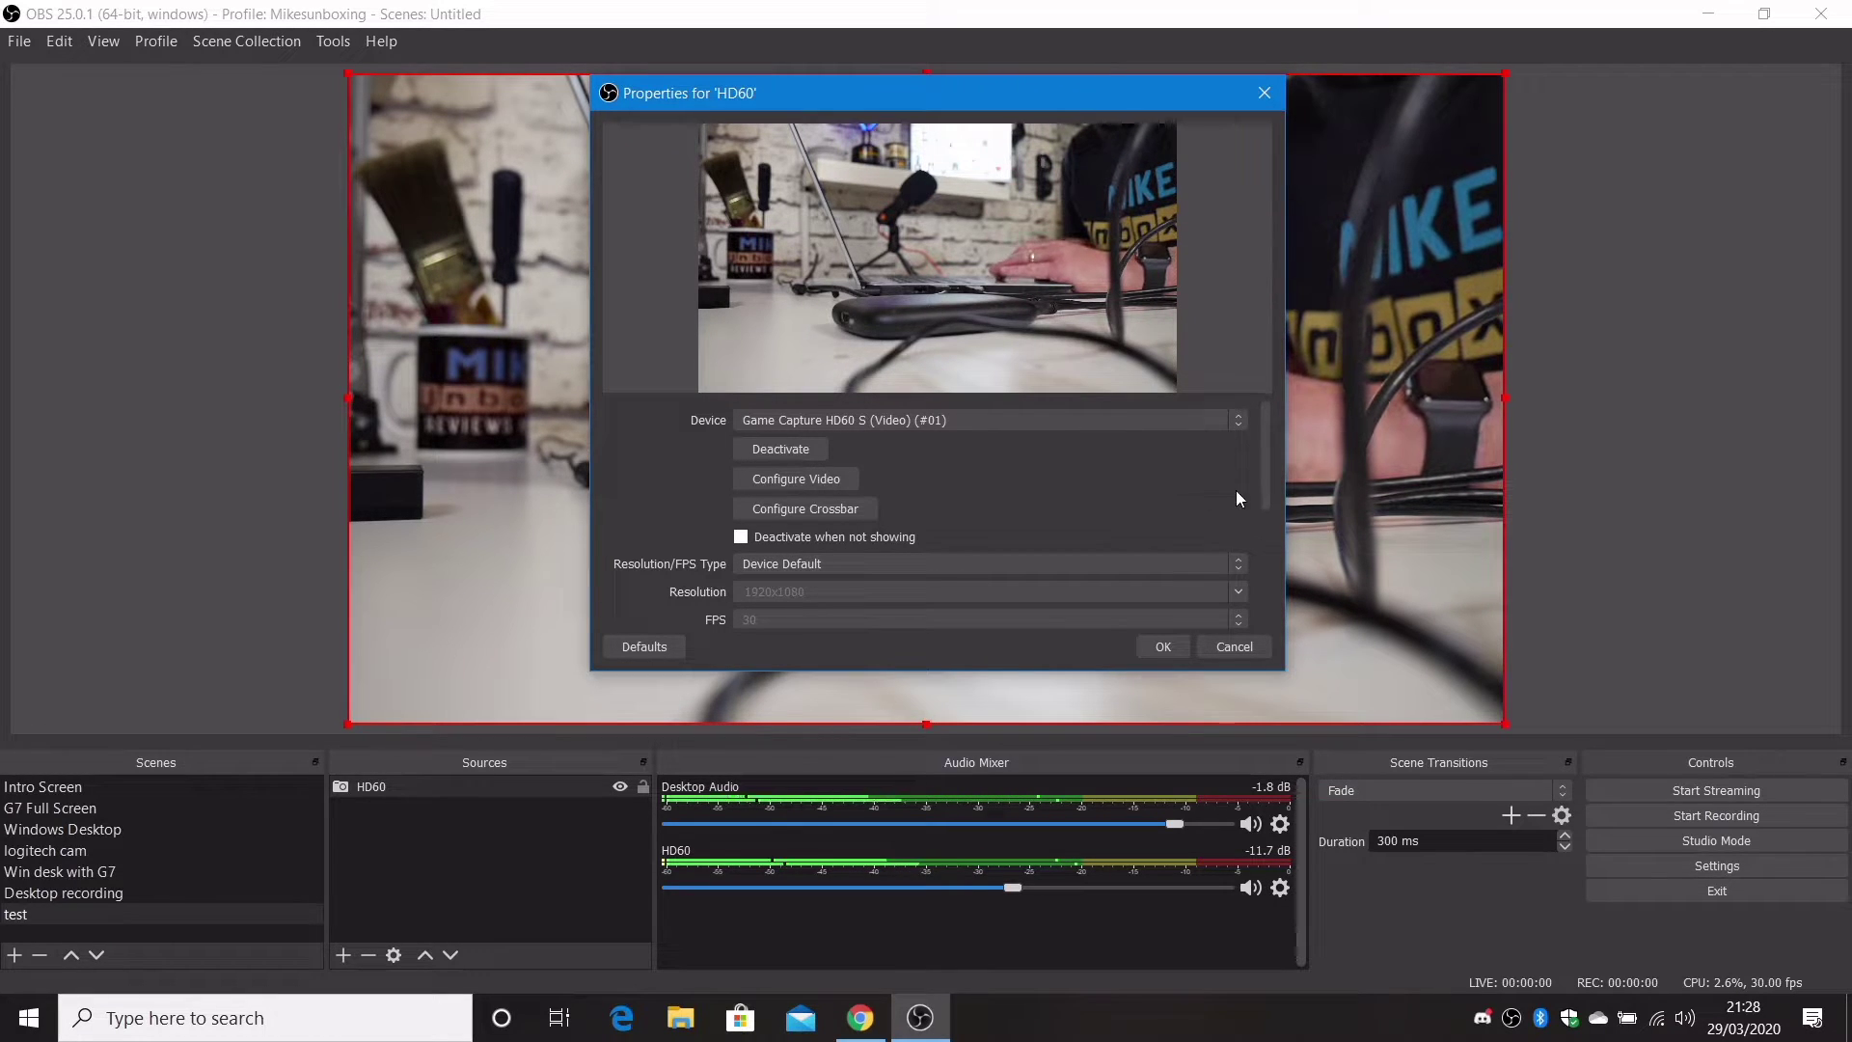
pyautogui.moveTo(1266, 490); pyautogui.dragTo(1270, 650)
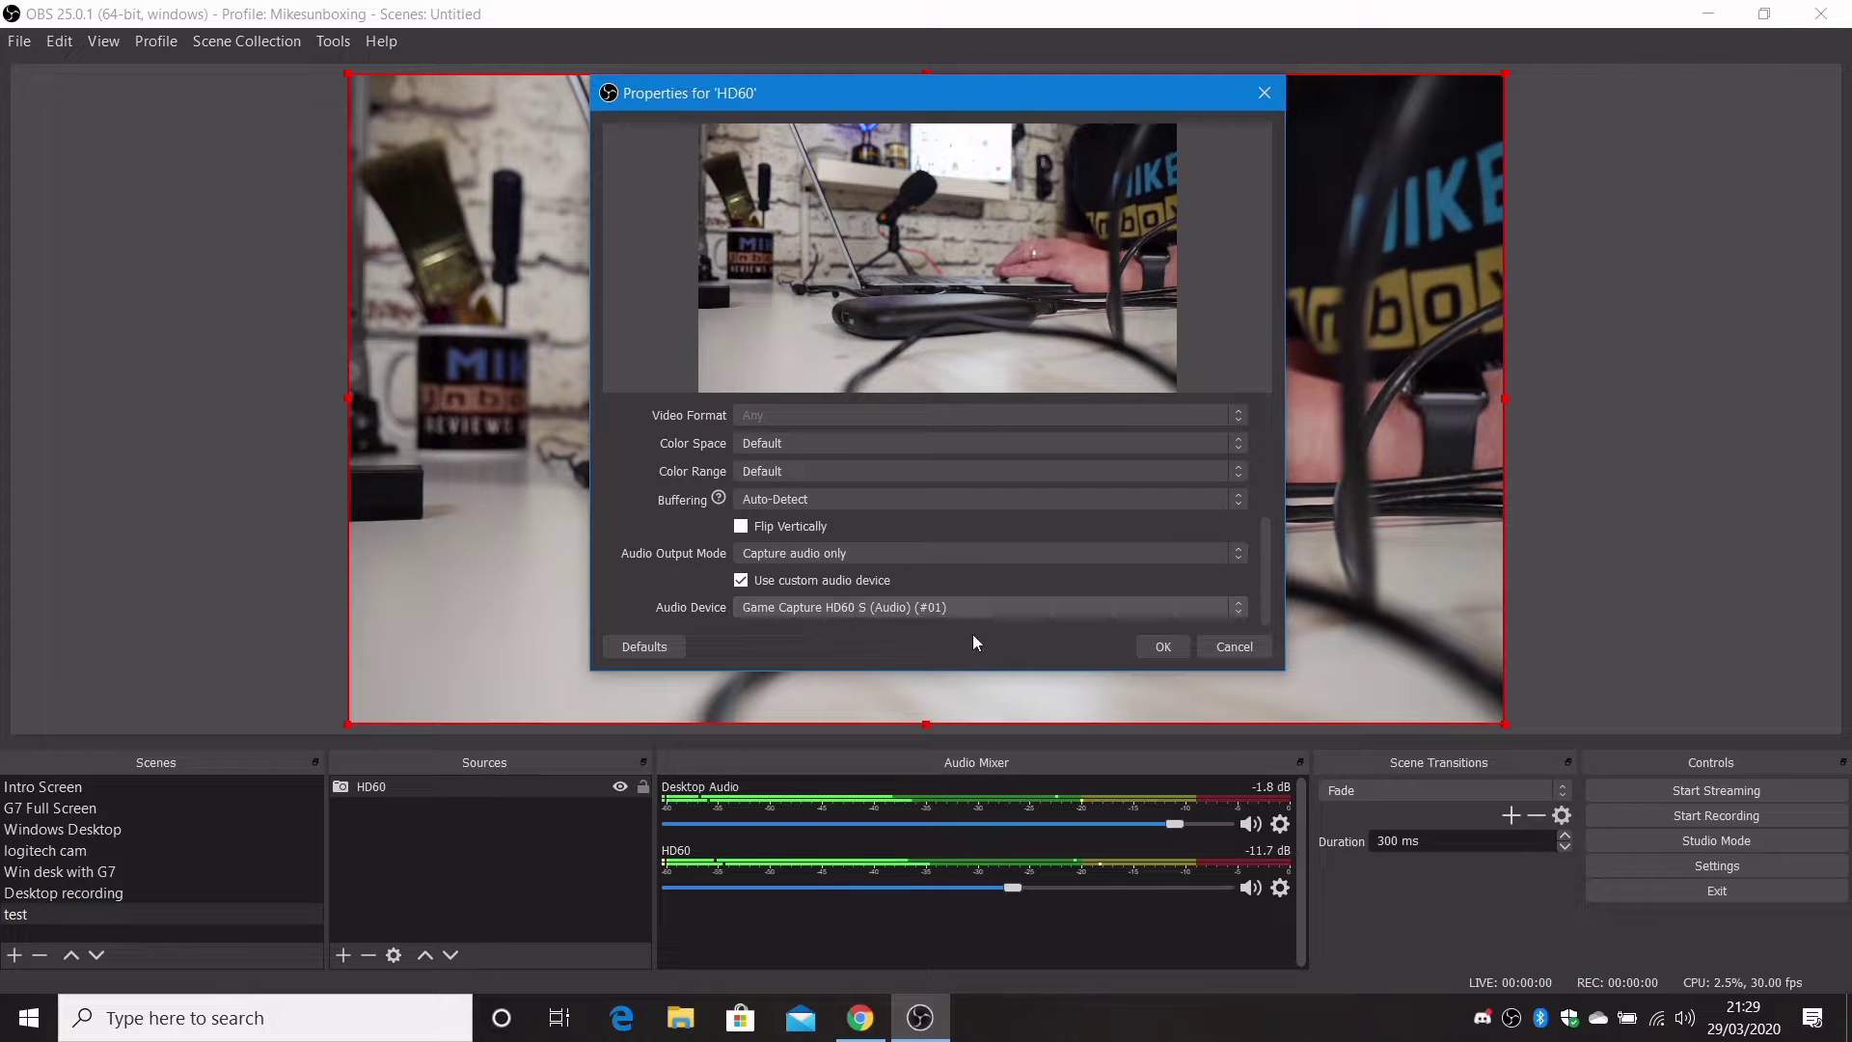
pyautogui.click(1156, 656)
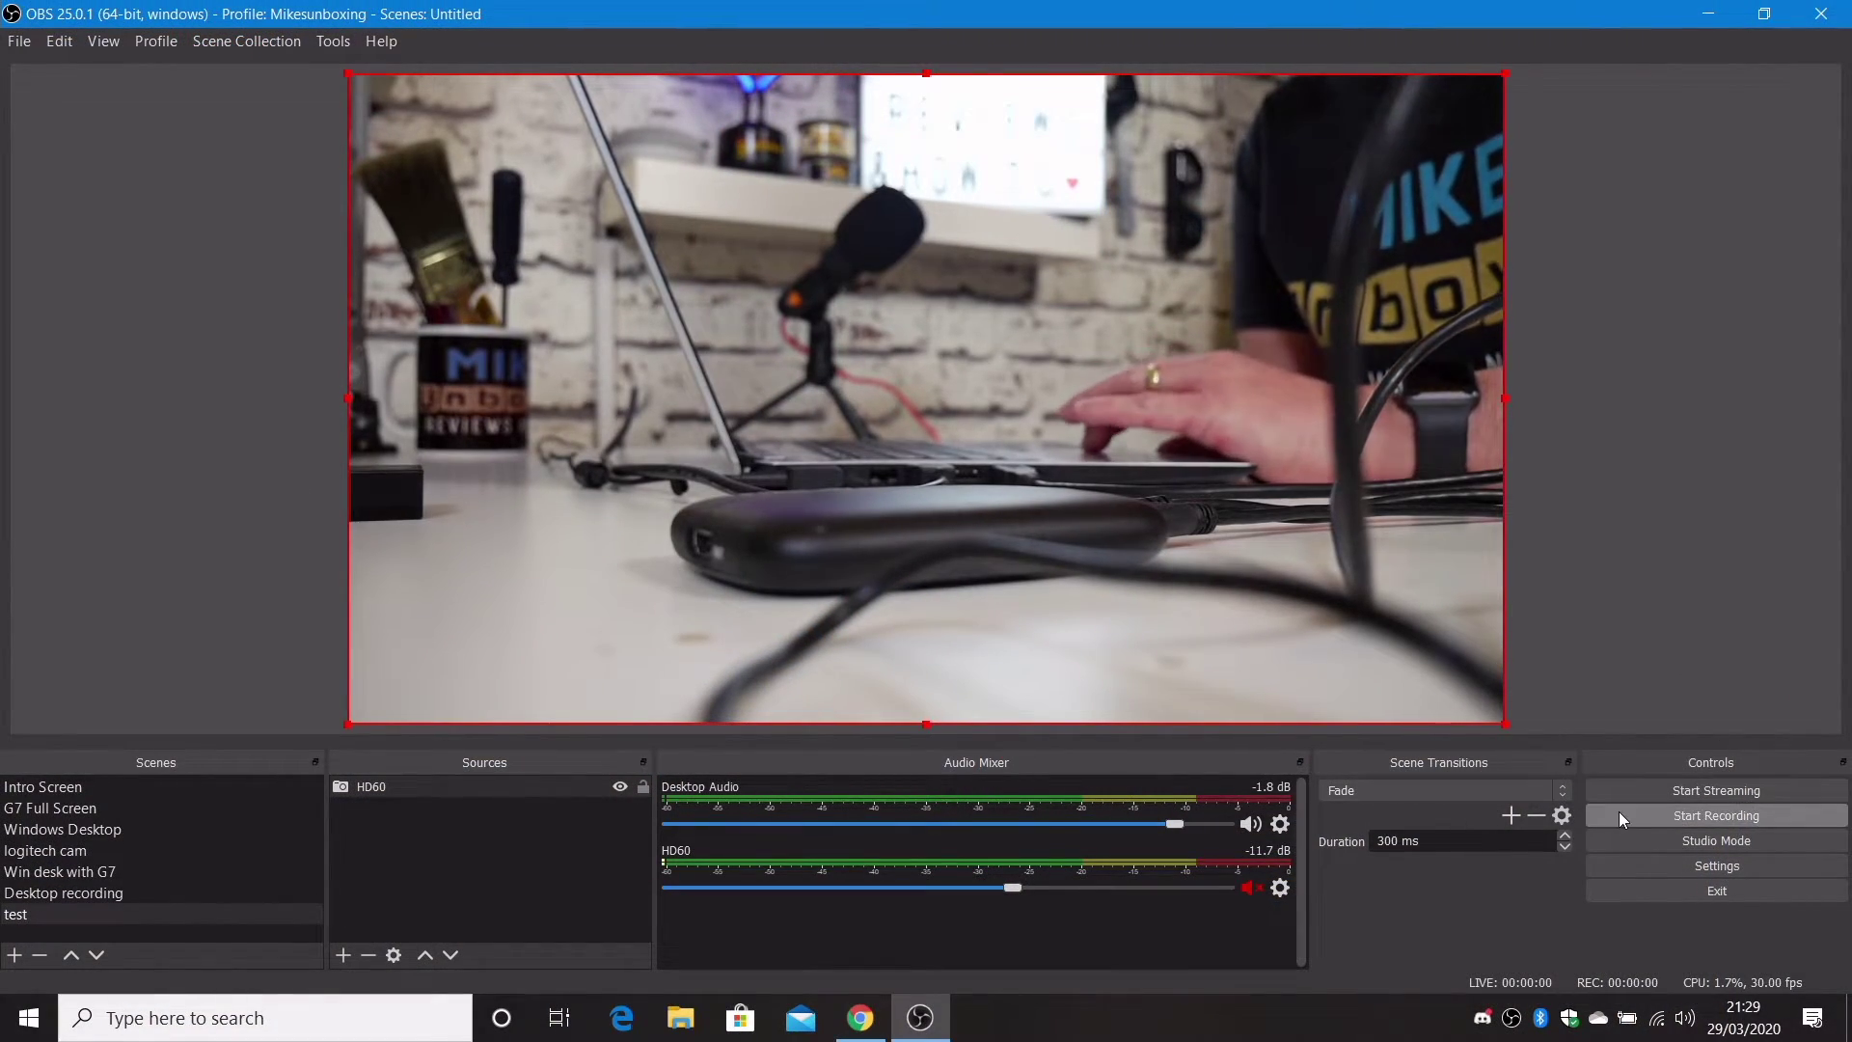
# Keep the Stream service on YouTube / YouTube Gaming in Settings, then view the Output page.
pyautogui.click(1713, 866)
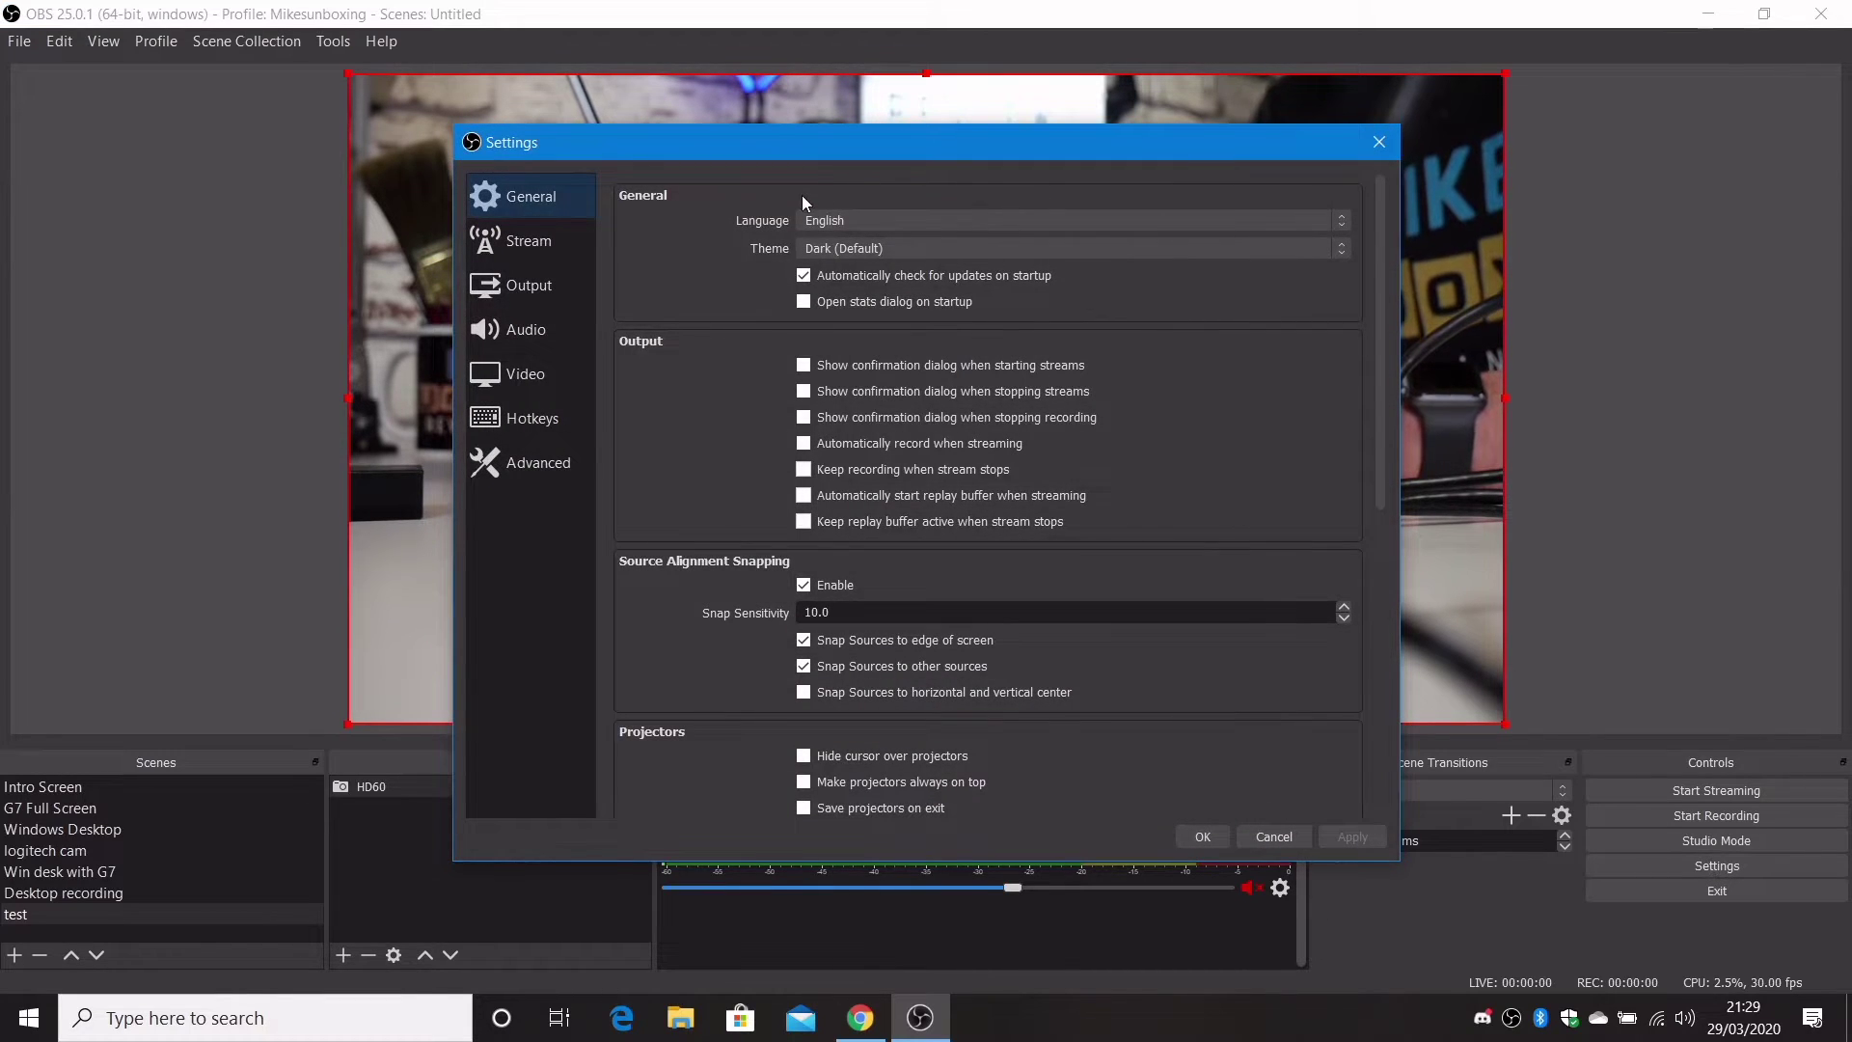
pyautogui.click(531, 238)
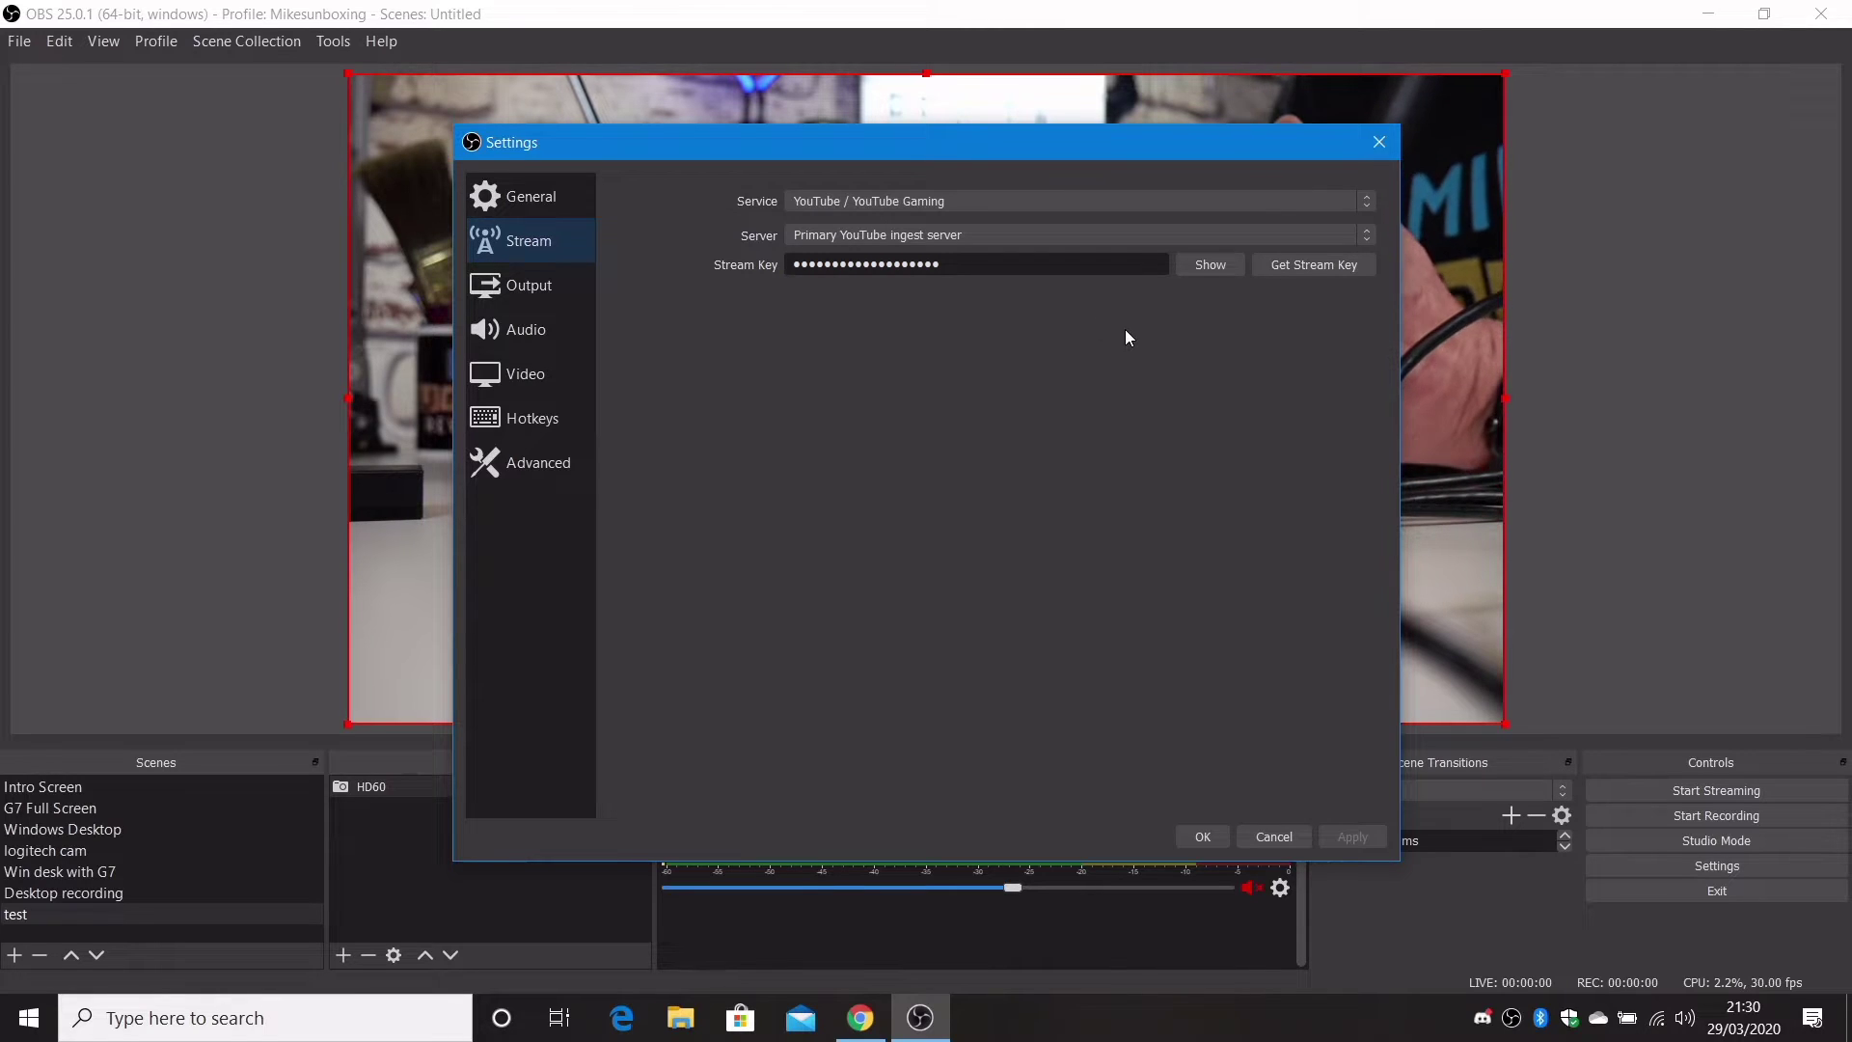
pyautogui.click(913, 206)
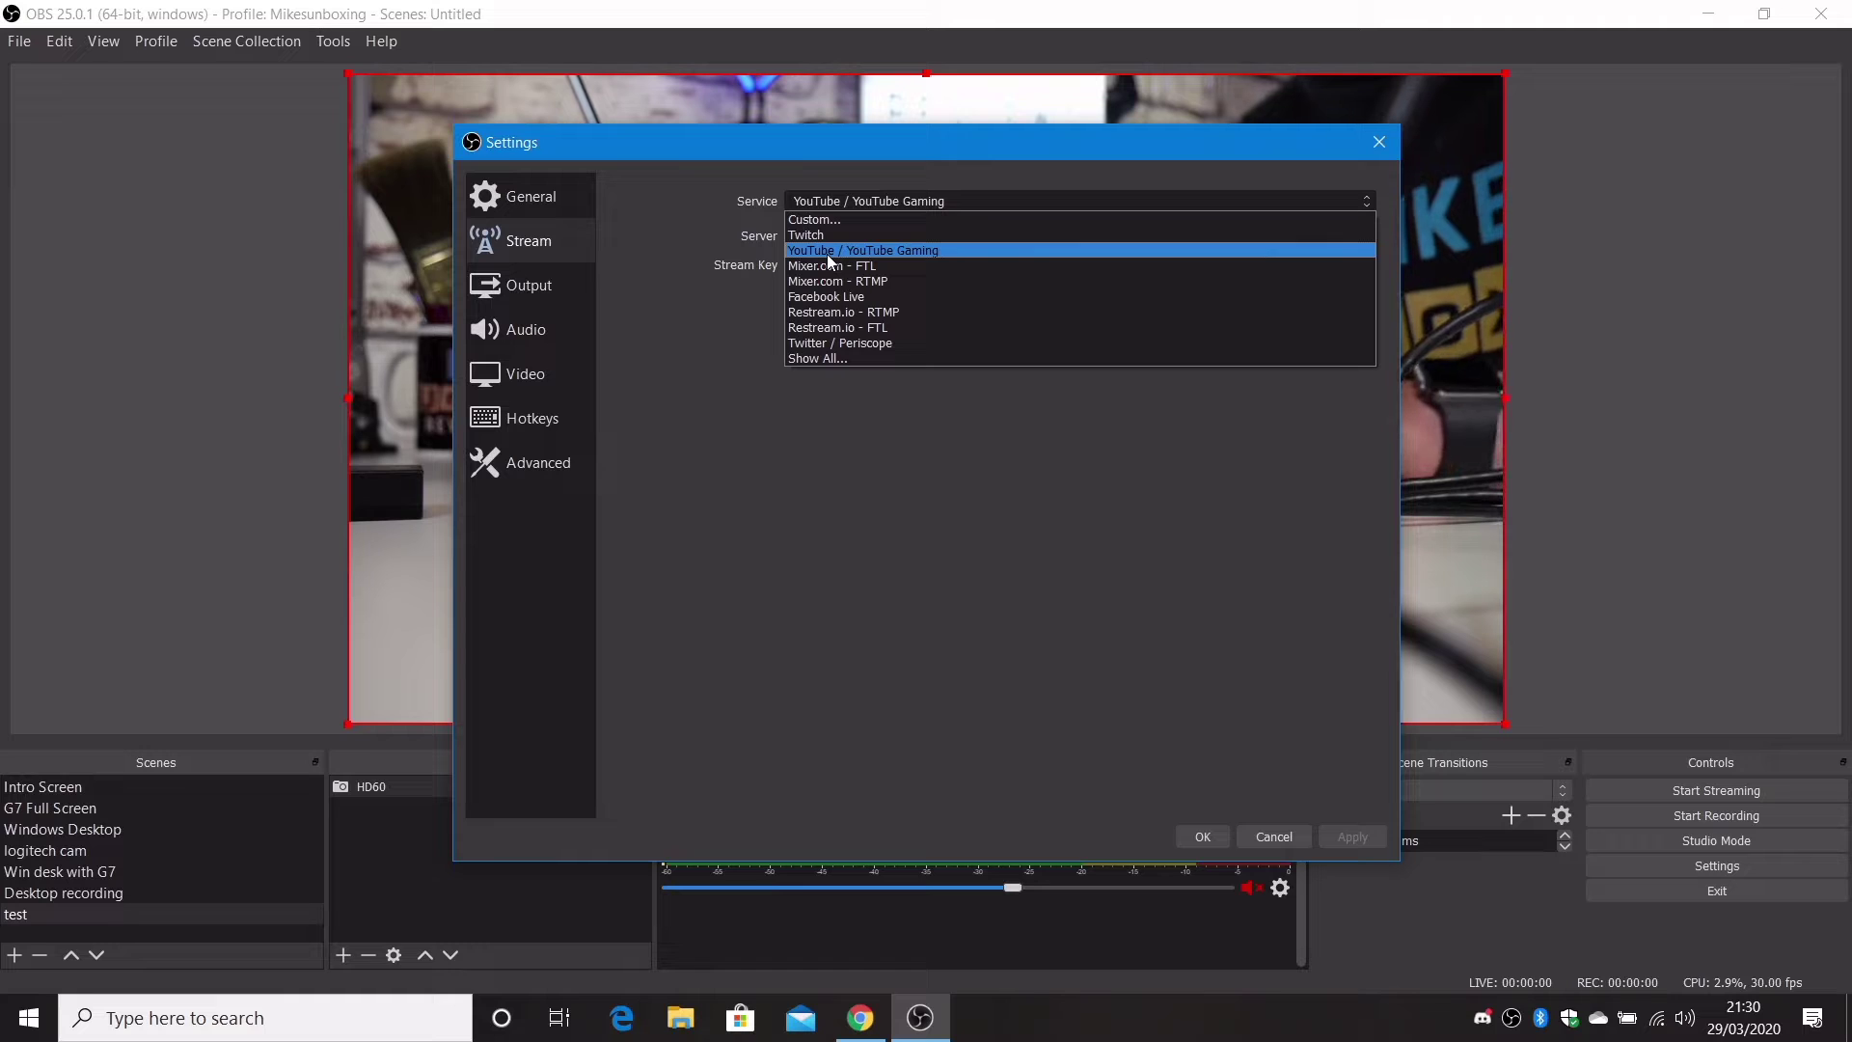
pyautogui.click(673, 198)
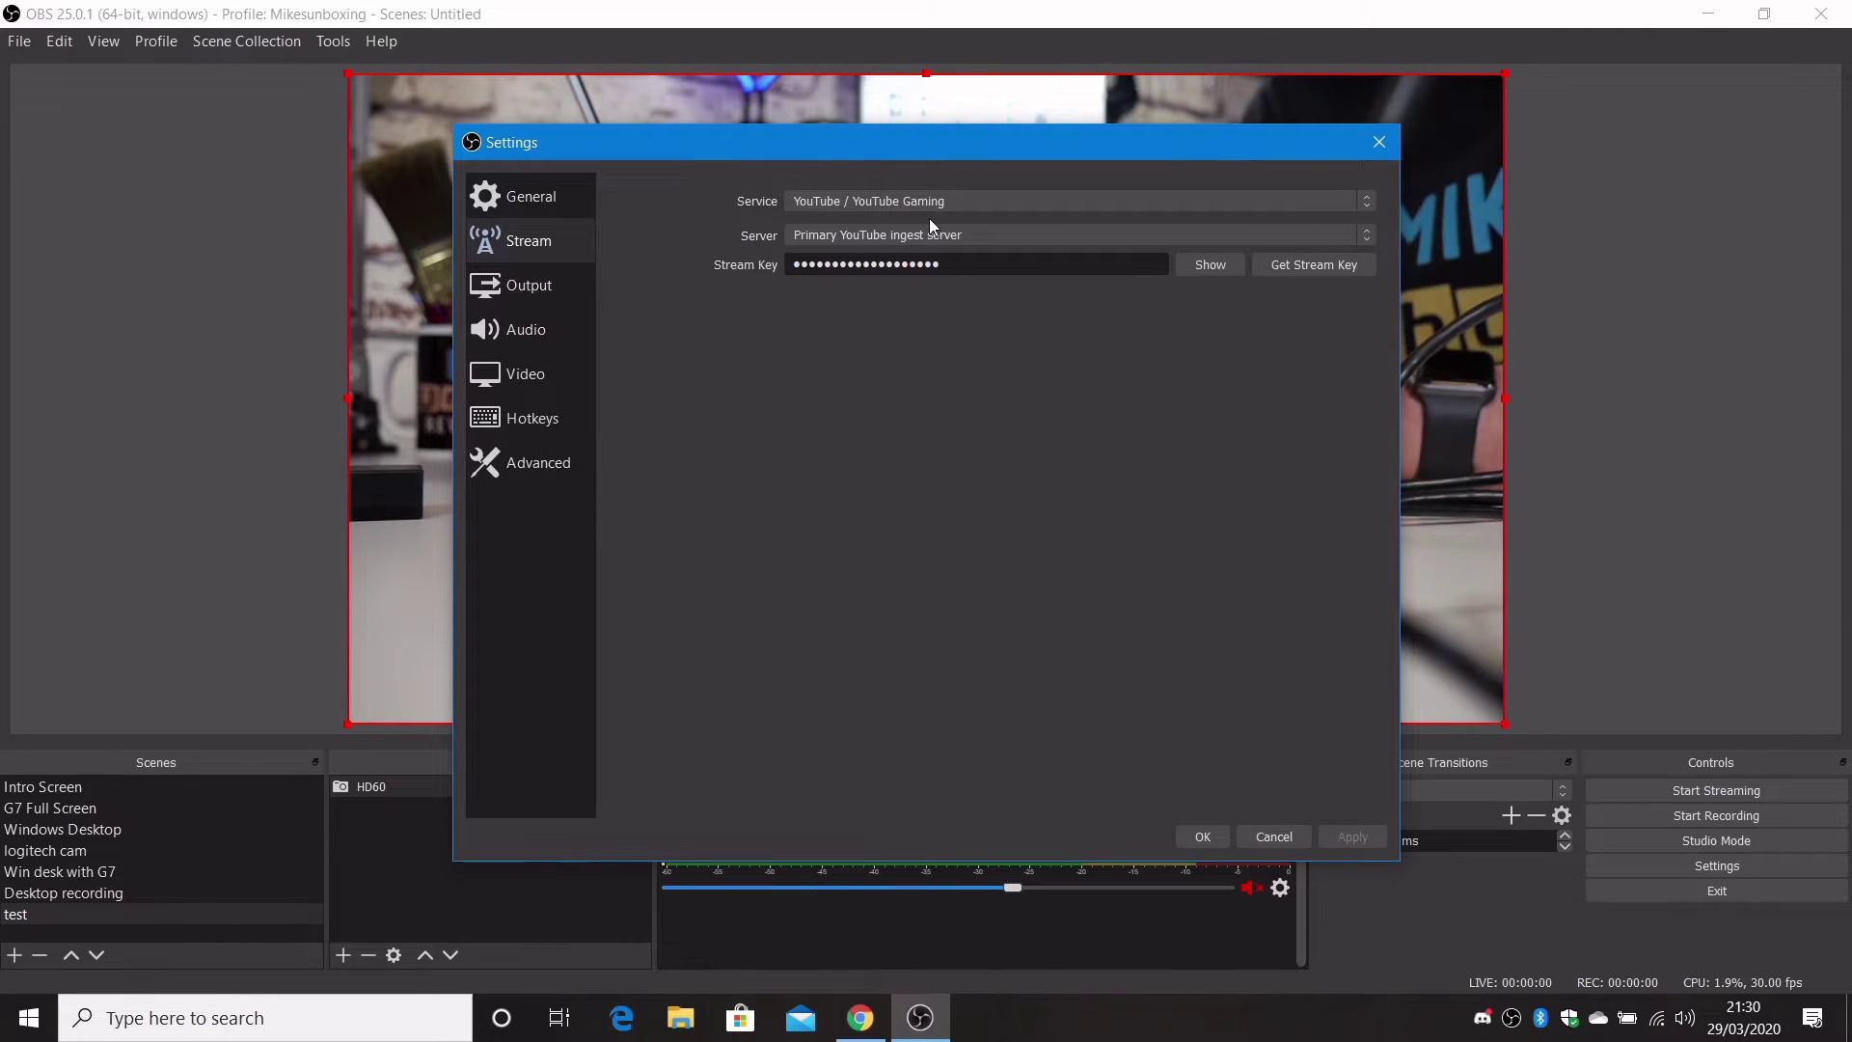
pyautogui.click(529, 281)
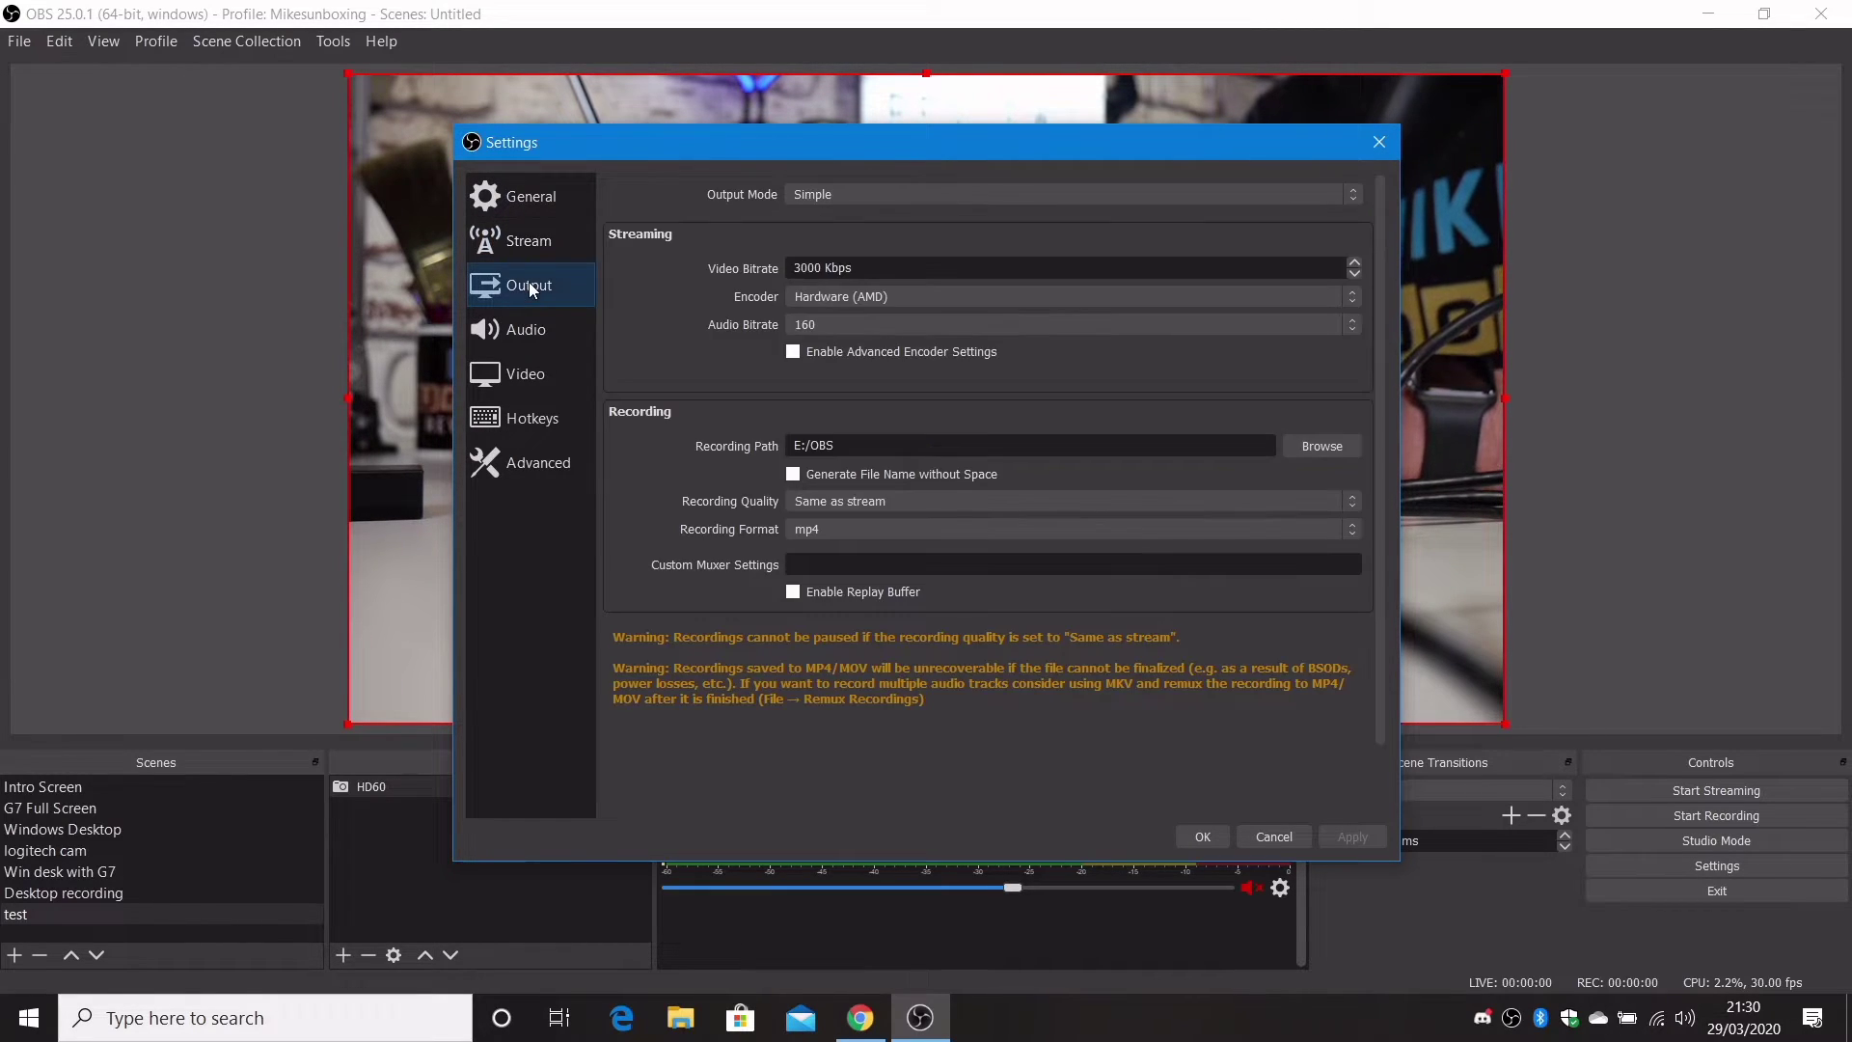
# Review the available encoders in the Output page's Encoder dropdown.
pyautogui.click(894, 301)
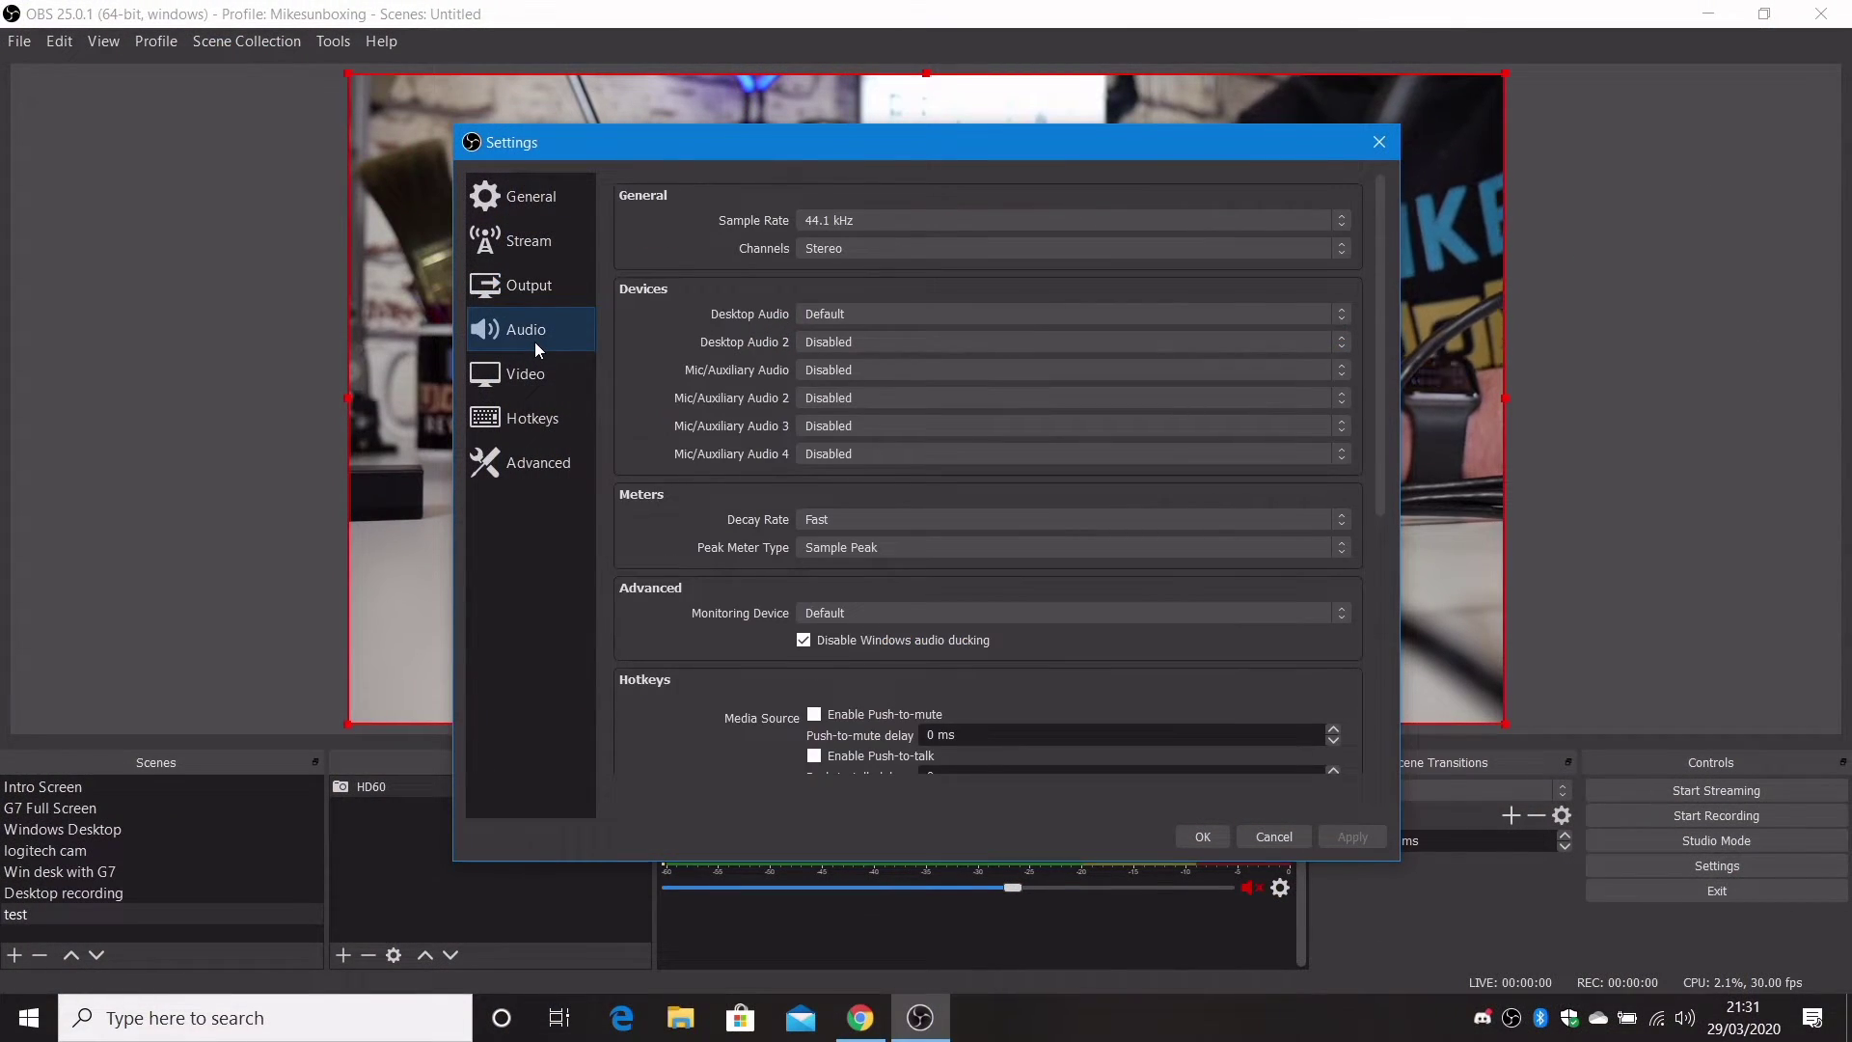
# Show the Video settings page with 1920x1080 base and output resolution at 30 FPS.
pyautogui.click(525, 386)
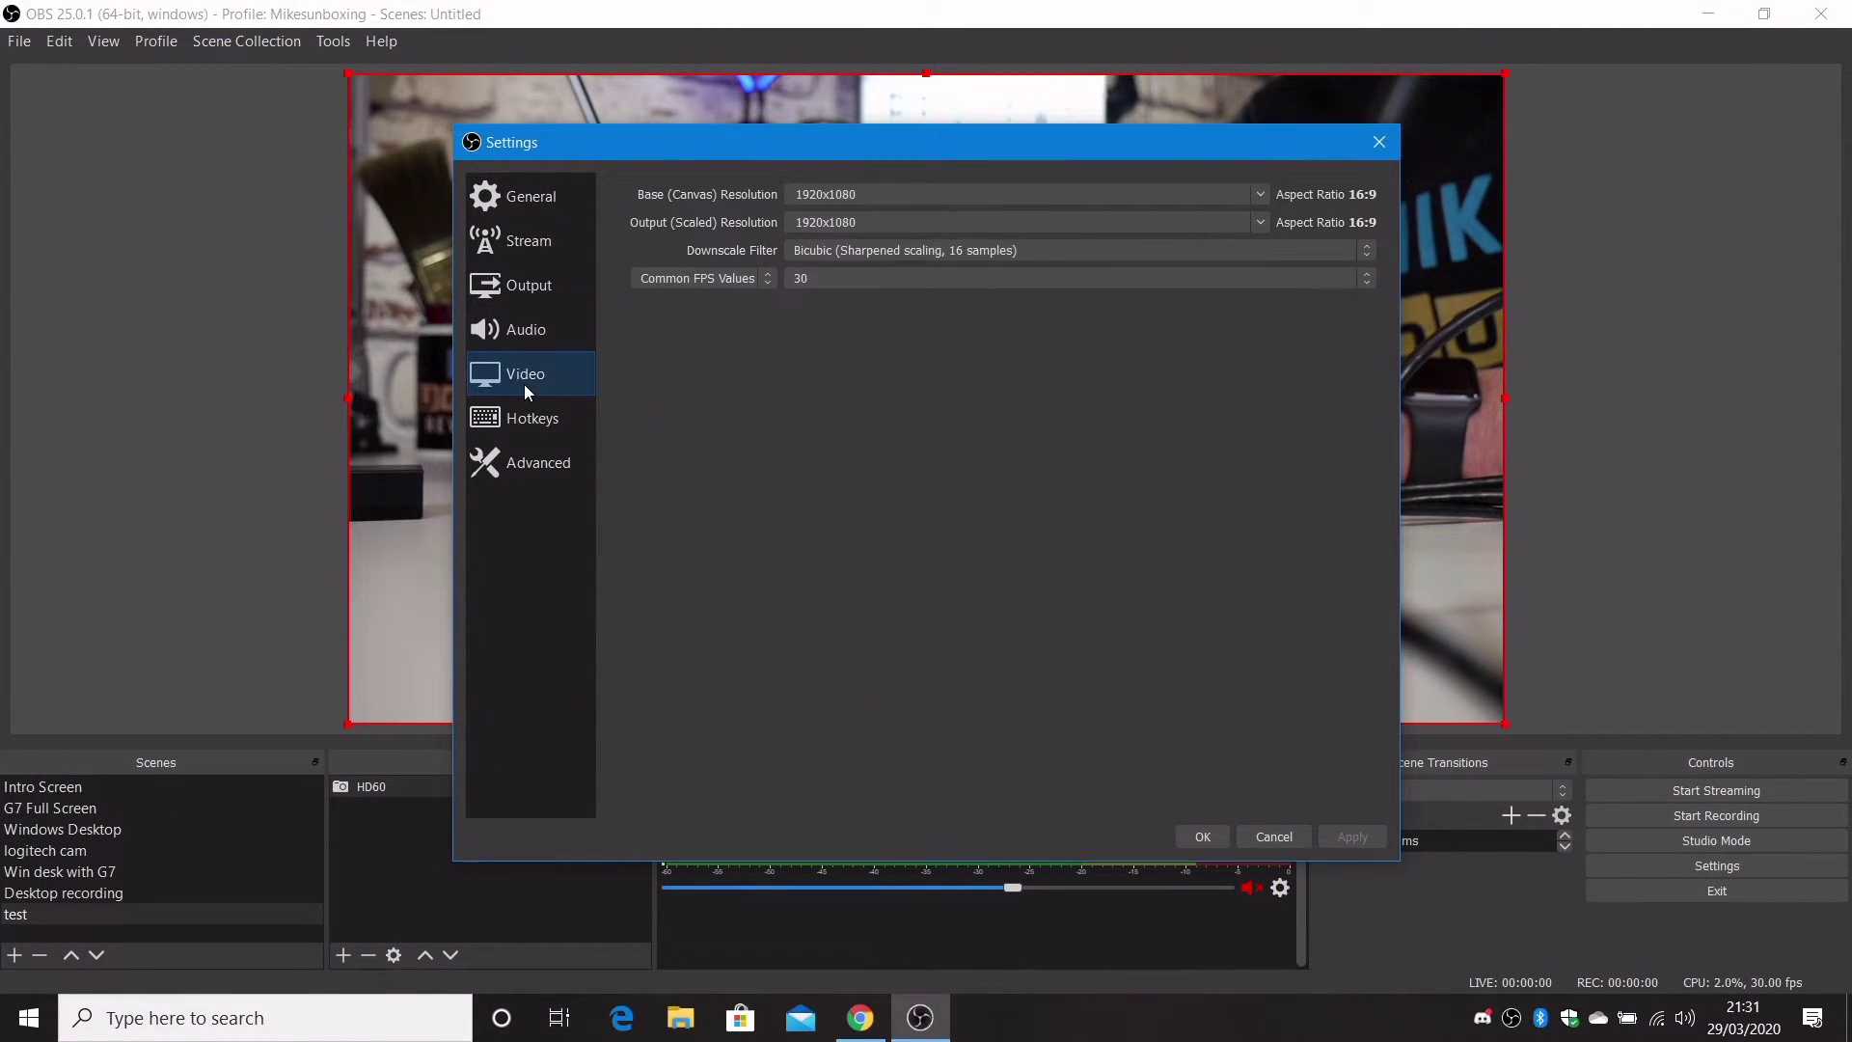